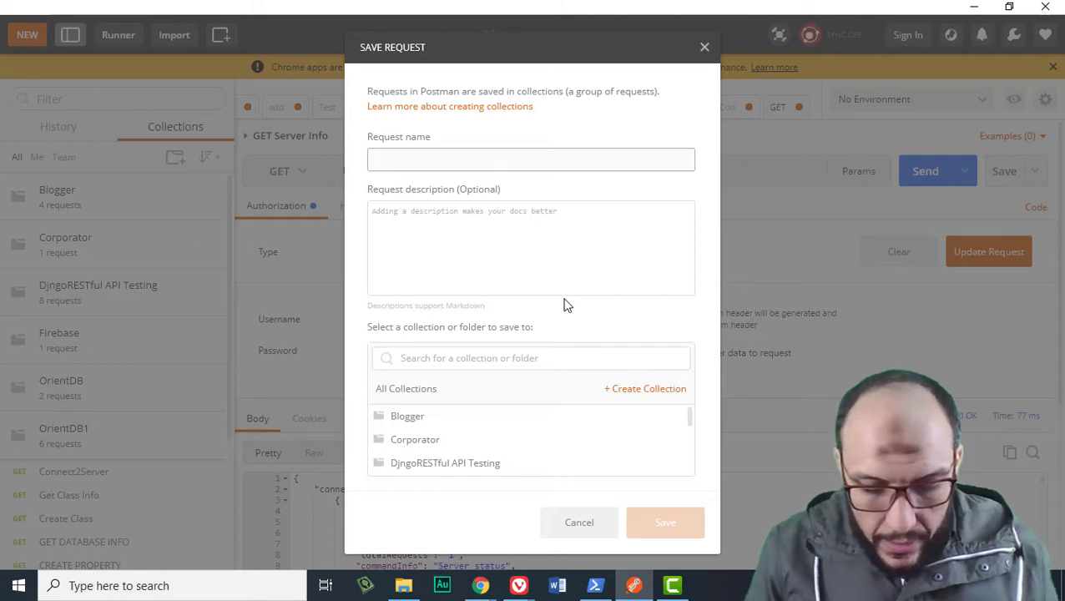
Name the new request "Create New Database" and save it to the OrientDB collection
text(reate New Database)
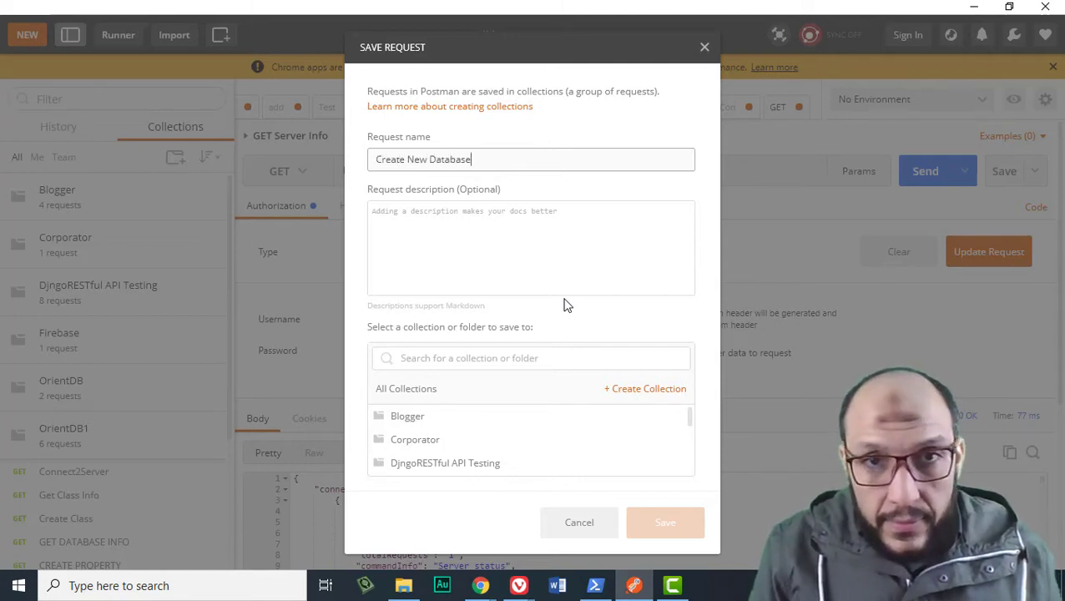
scroll(521, 446, down, 3)
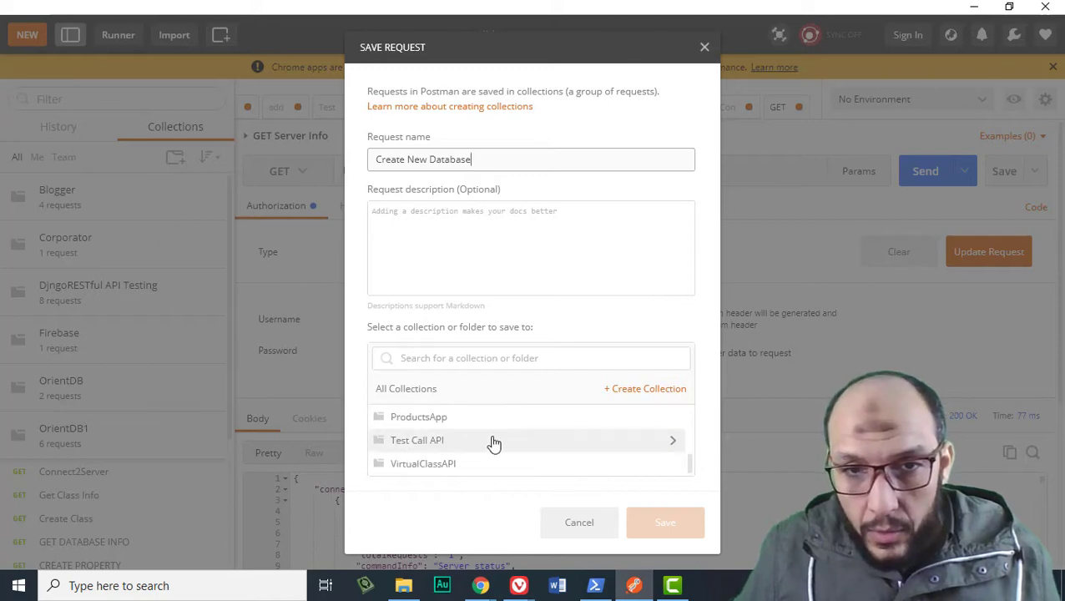
scroll(492, 444, up, 2)
click(455, 448)
click(664, 521)
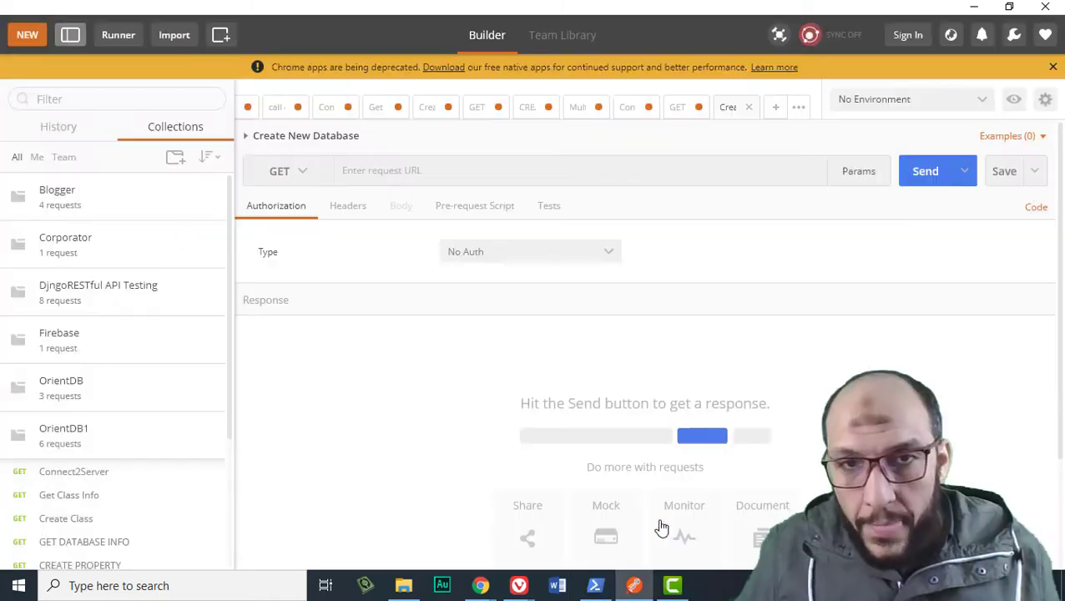
click(415, 172)
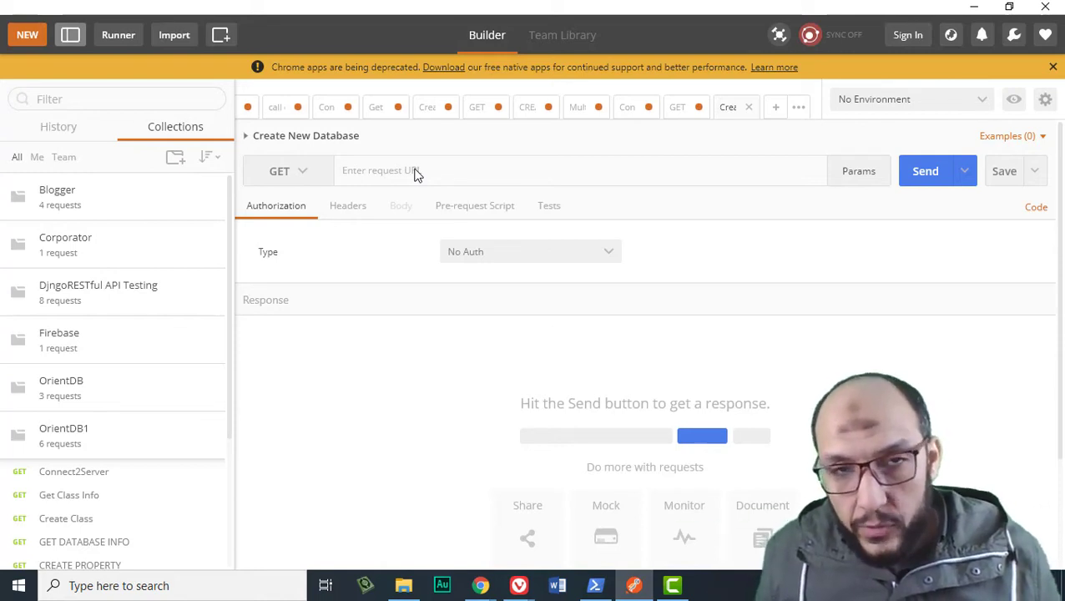
click(288, 172)
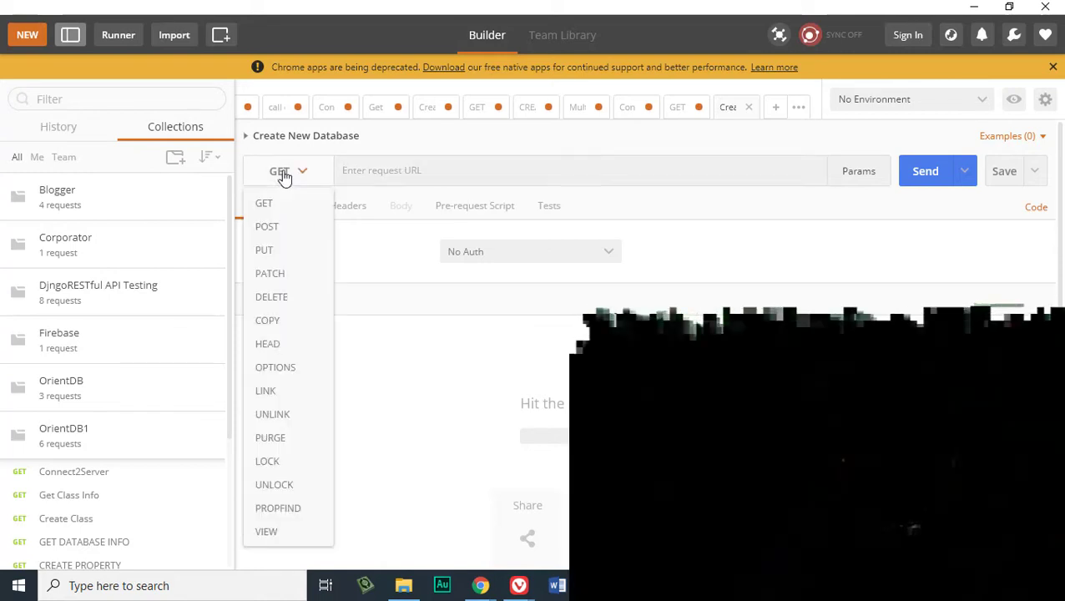
click(290, 227)
click(410, 166)
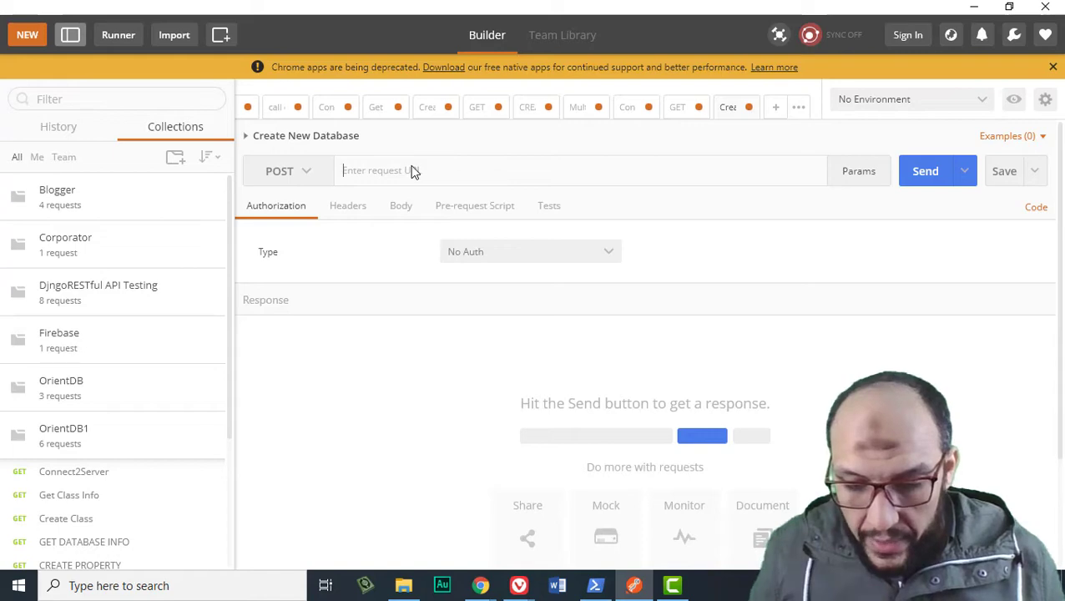
text(2480)
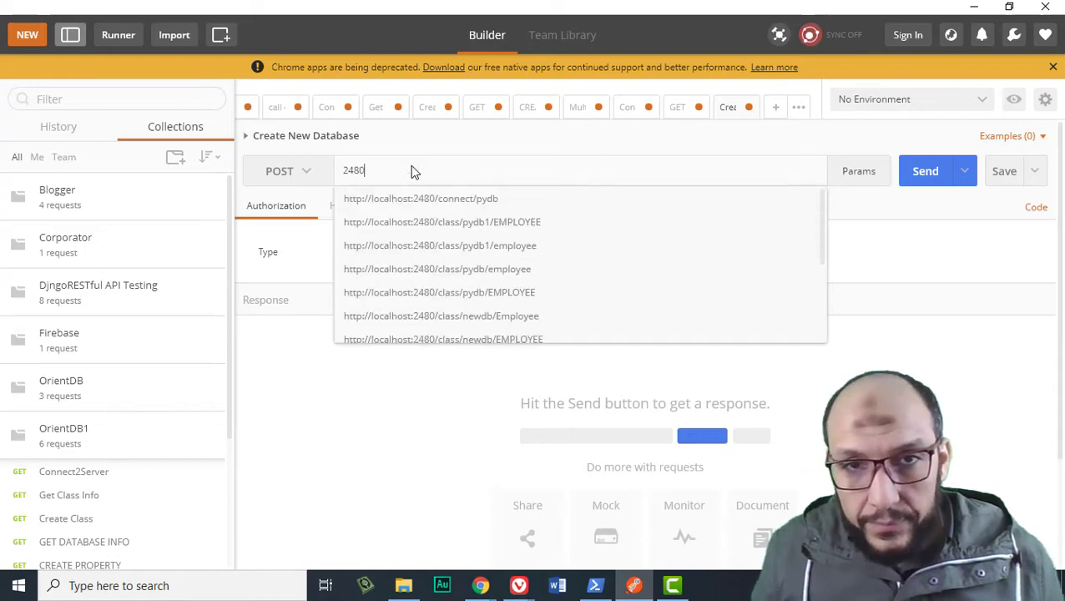
key(Down)
key(Return)
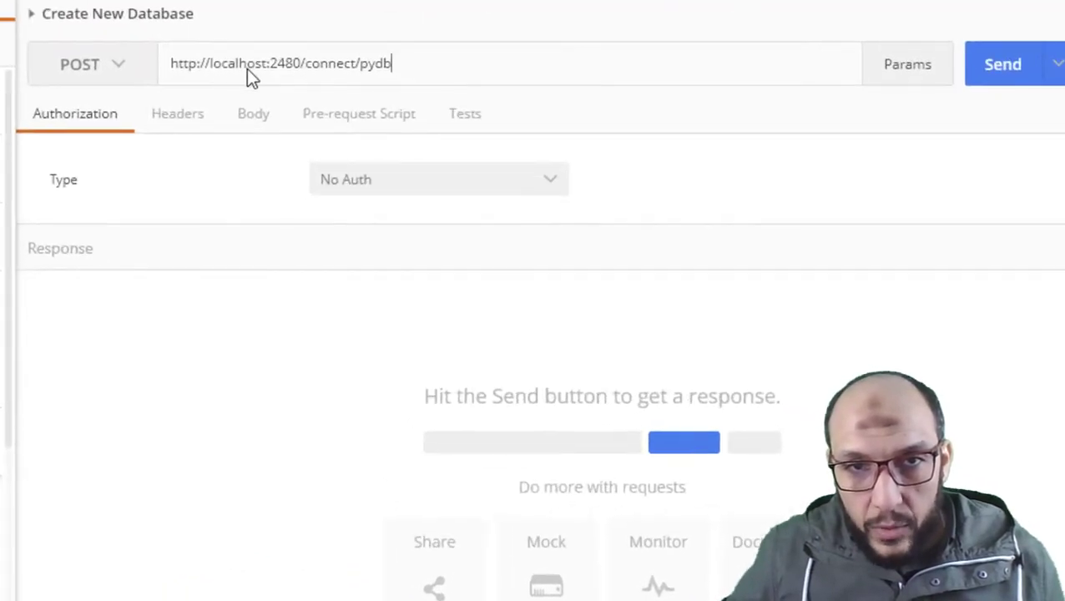
drag(304, 69, 390, 69)
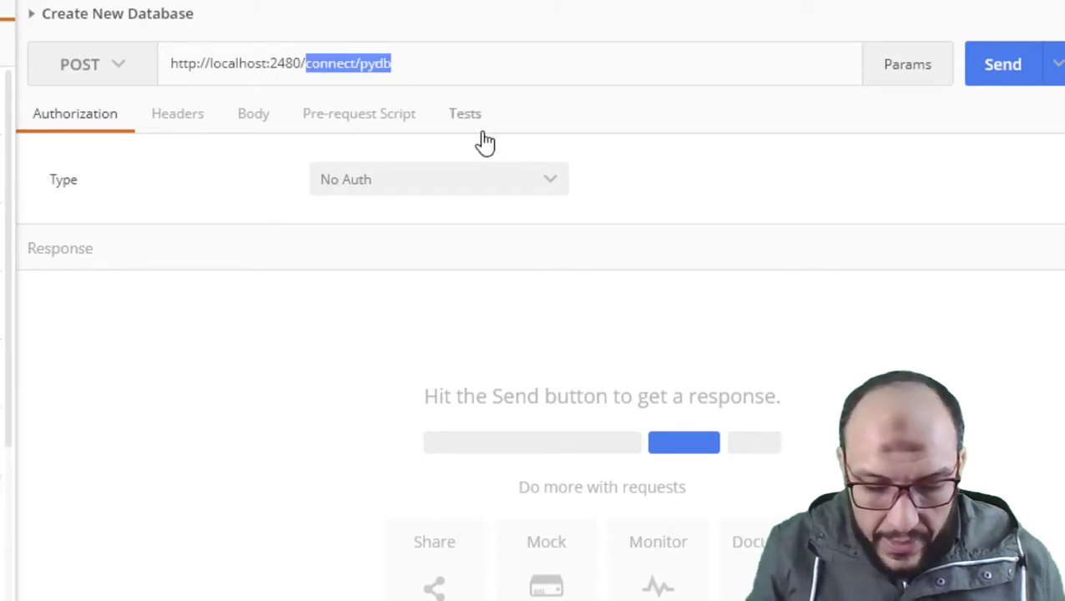
text(database)
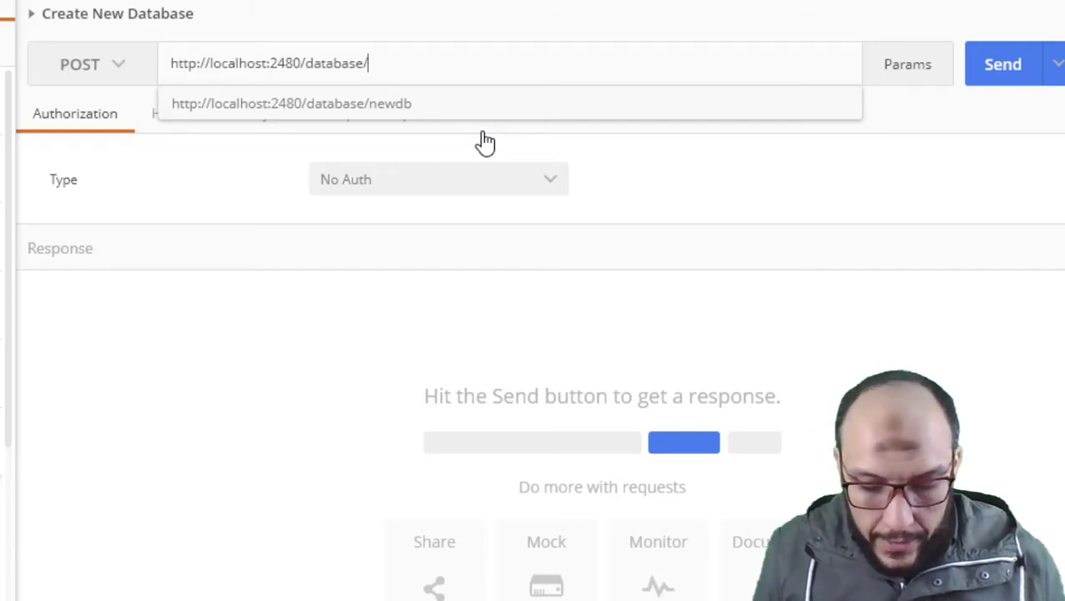
text(/restdb1)
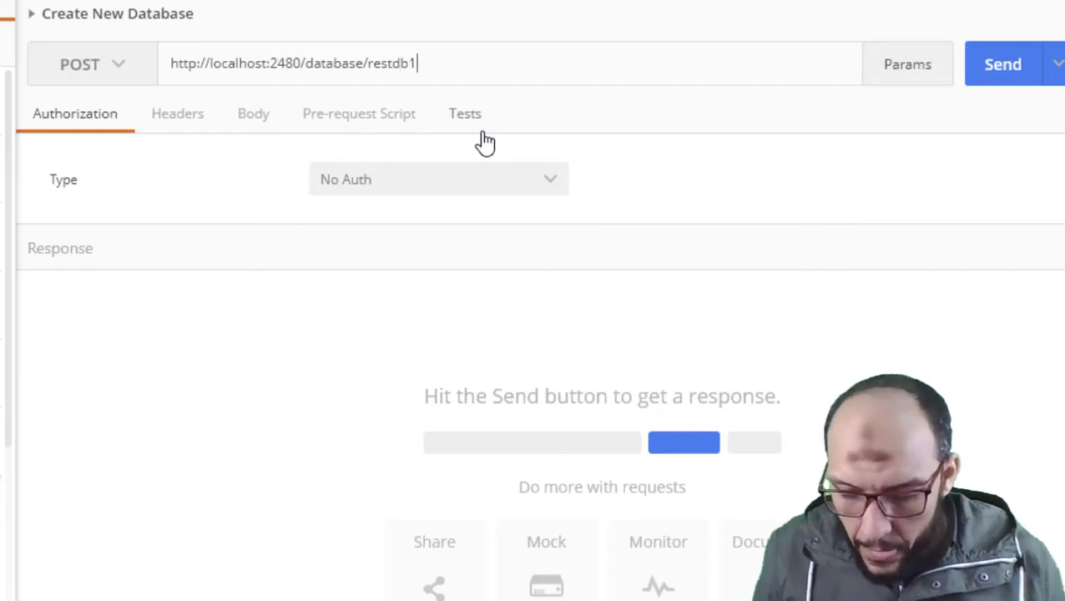
text(/plocal)
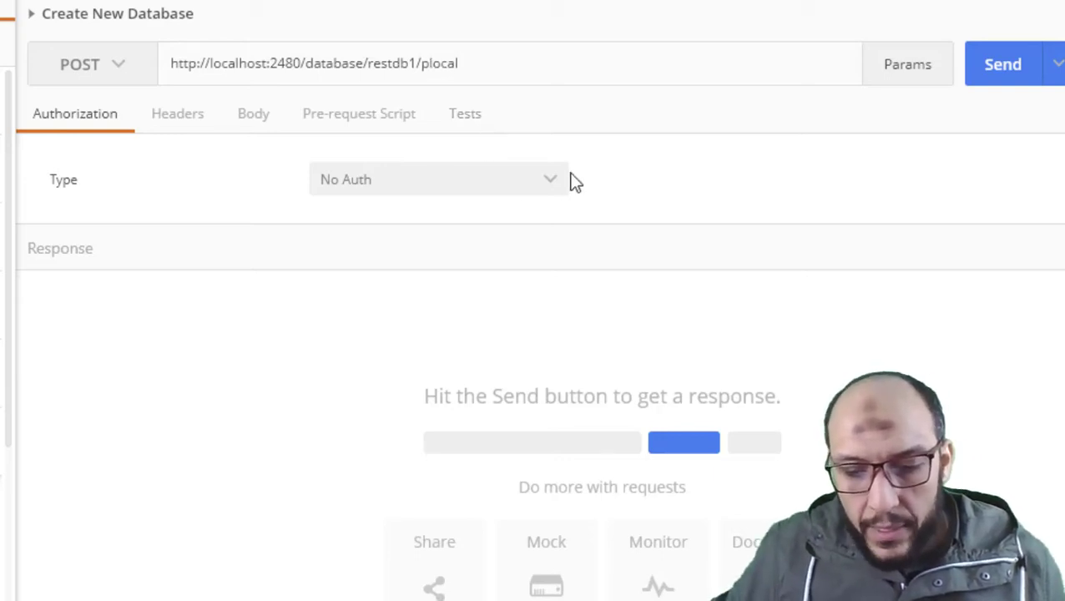
Set the authorization type to Basic Auth, show the filled-in password, and send the request
click(368, 179)
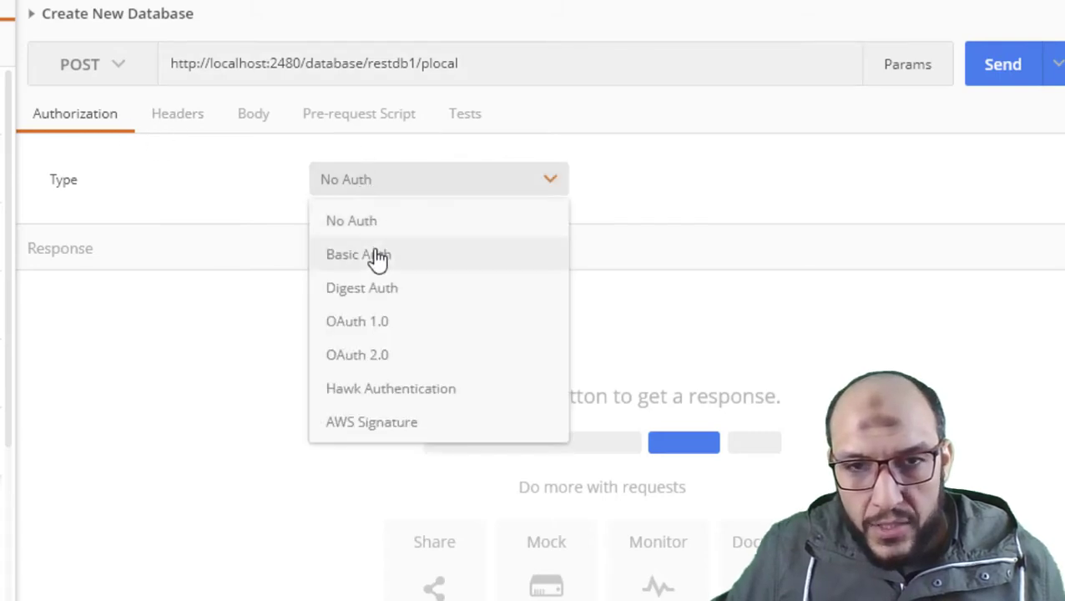
click(417, 255)
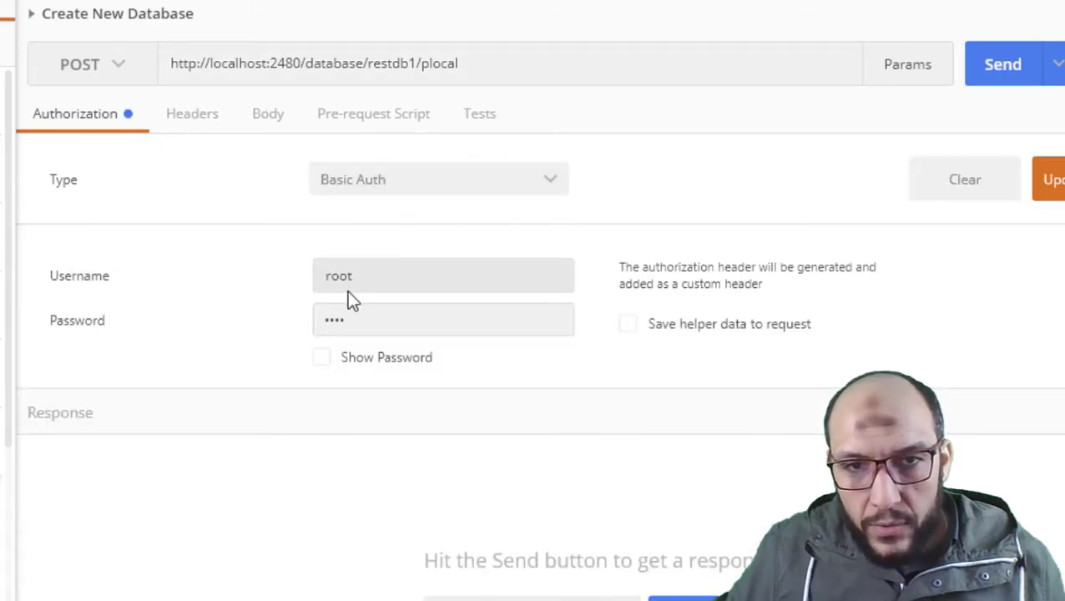
click(344, 358)
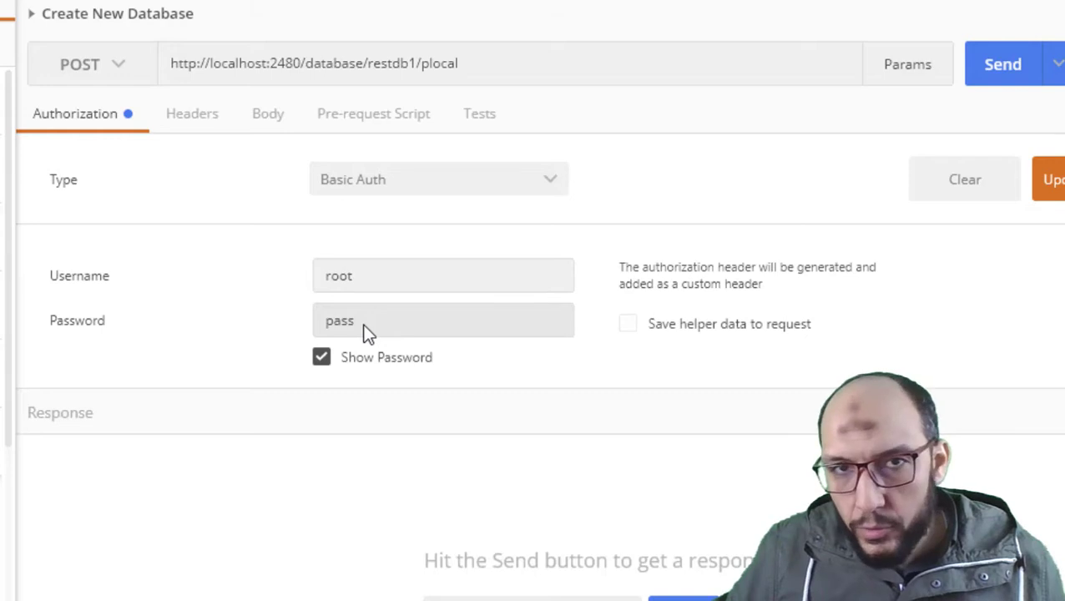
click(985, 77)
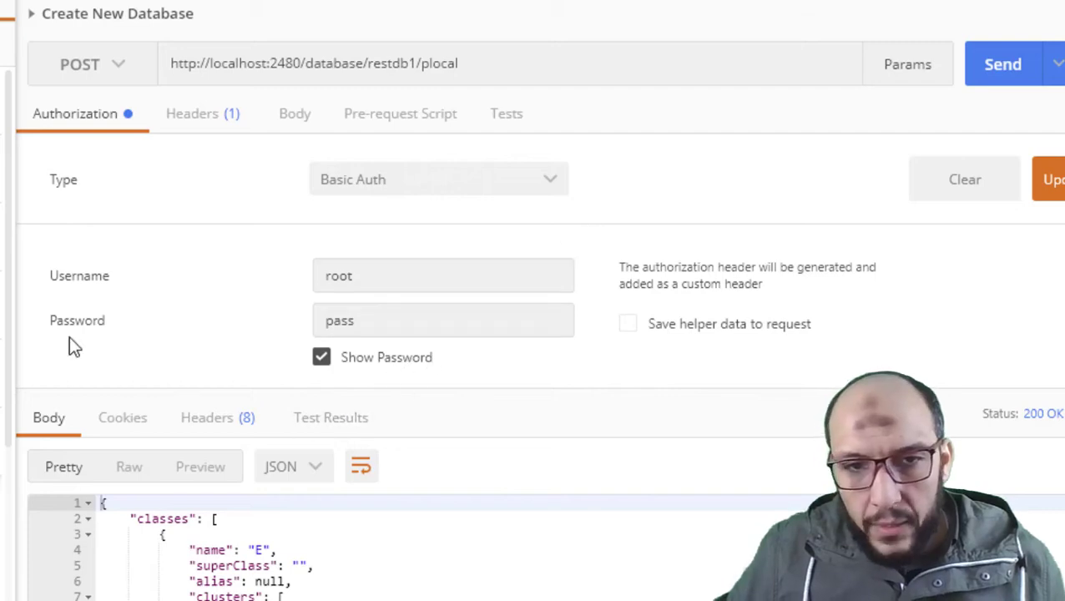
Examine the response status and JSON body, collapsing class E's clusters and reading through the classes, clusters and role rules
scroll(69, 342, down, 1)
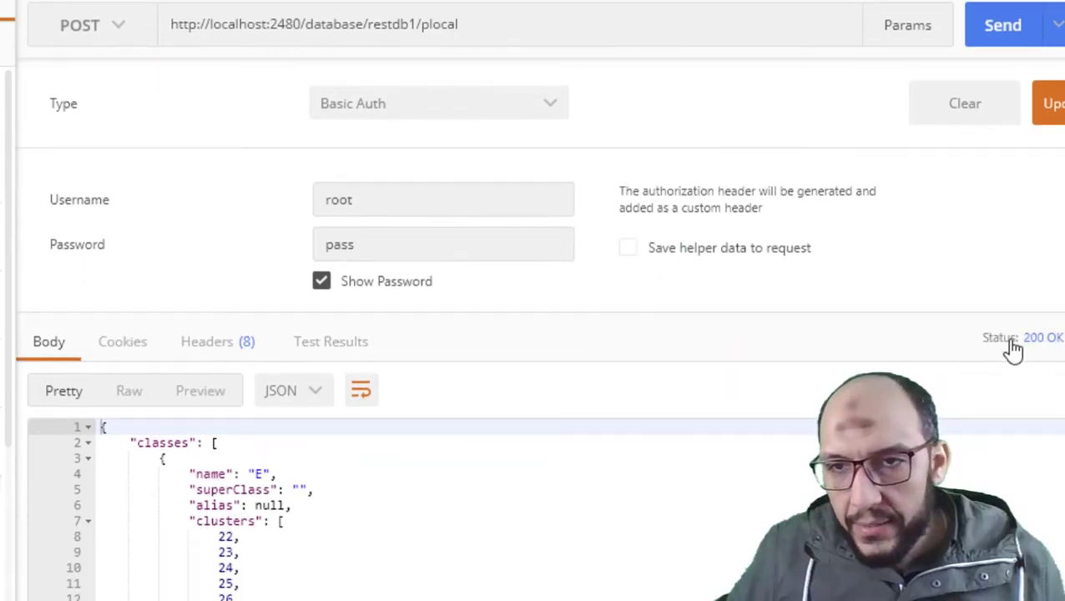
mouse_move(1034, 349)
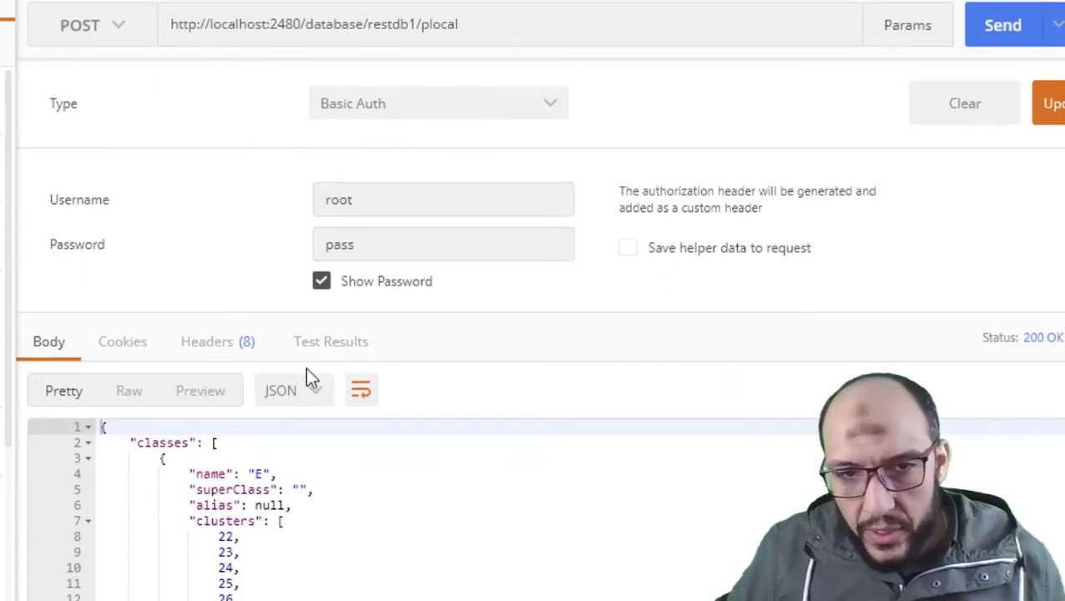
scroll(306, 367, down, 1)
click(188, 415)
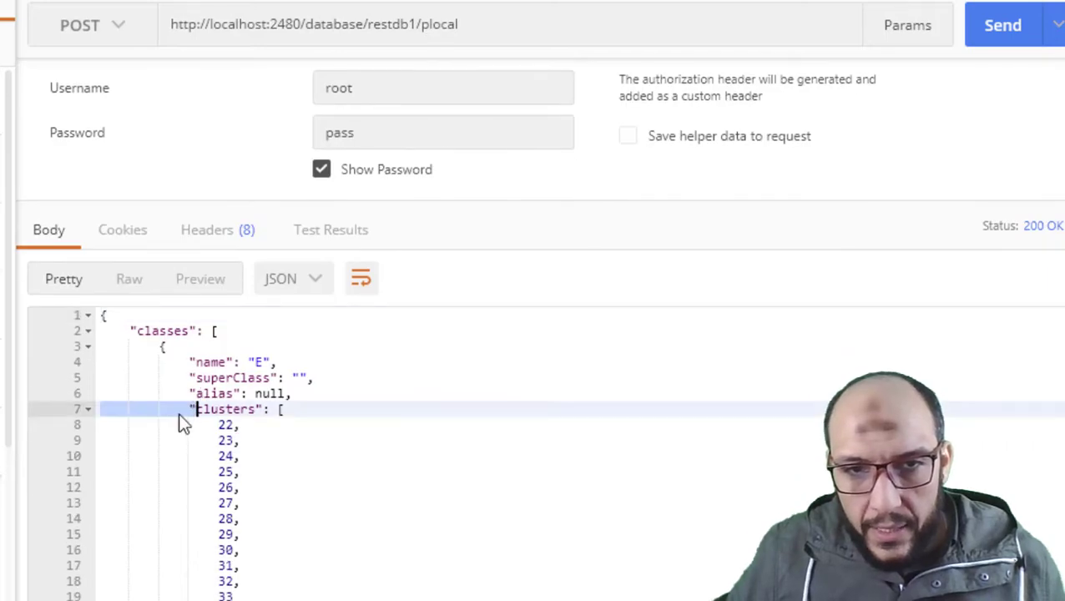
click(88, 409)
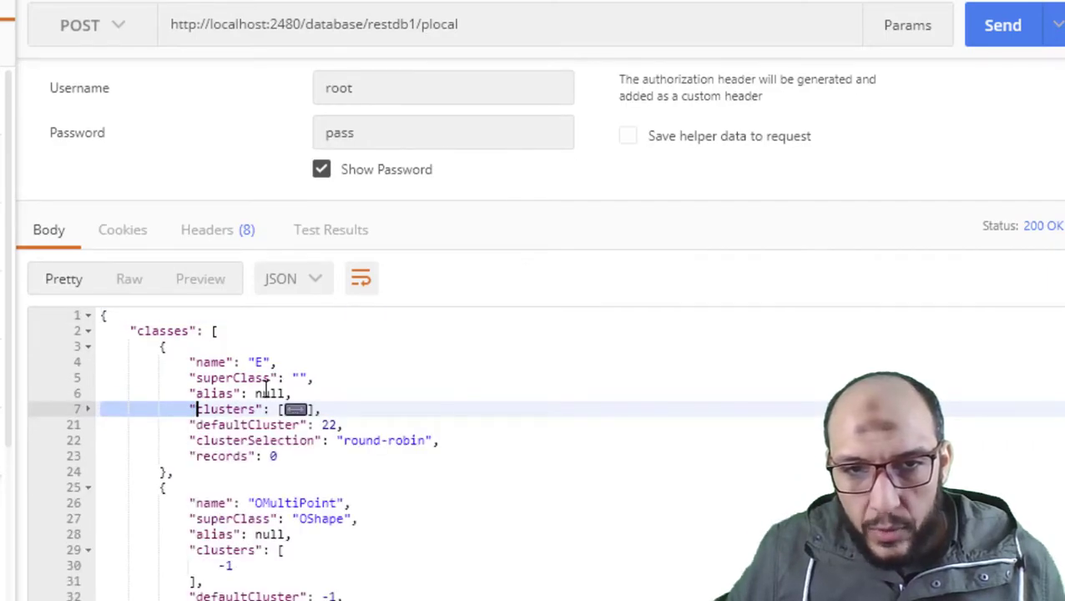
scroll(297, 448, down, 1)
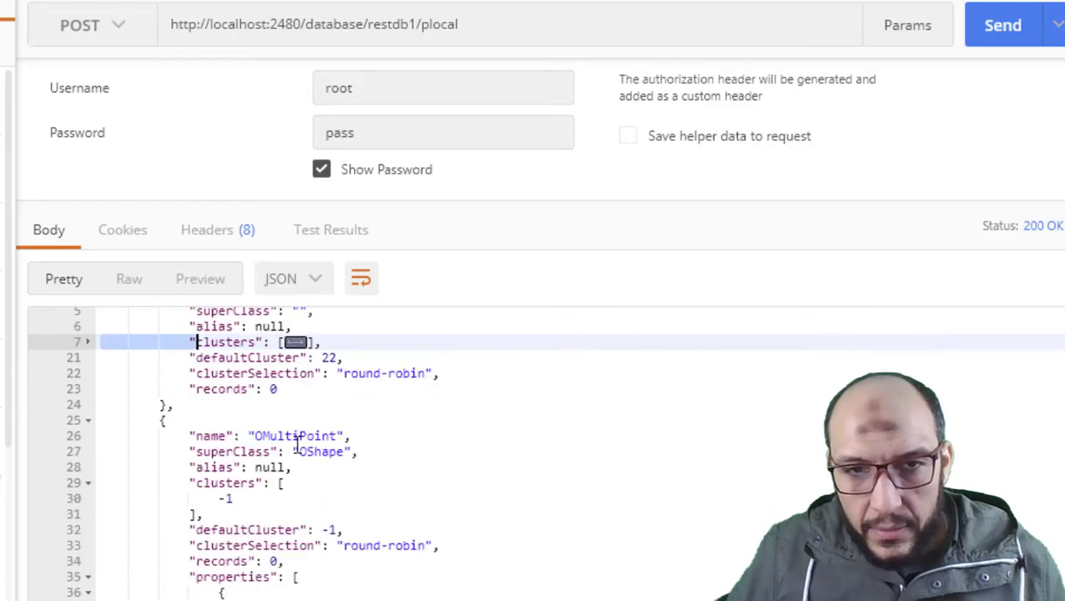
scroll(280, 415, down, 4)
scroll(281, 416, down, 7)
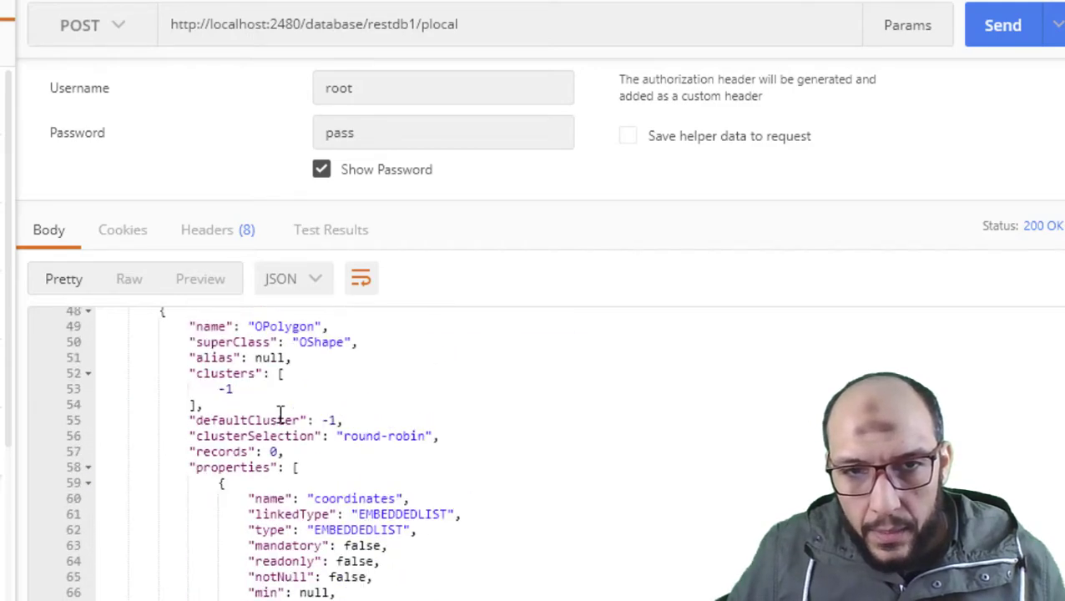
scroll(280, 415, up, 2)
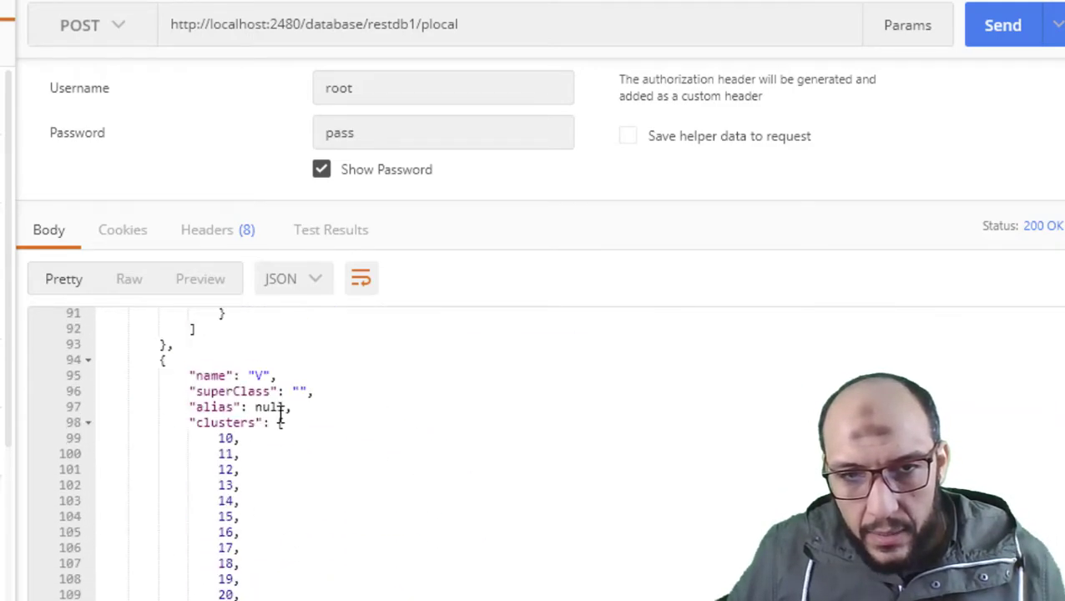
scroll(790, 411, down, 5)
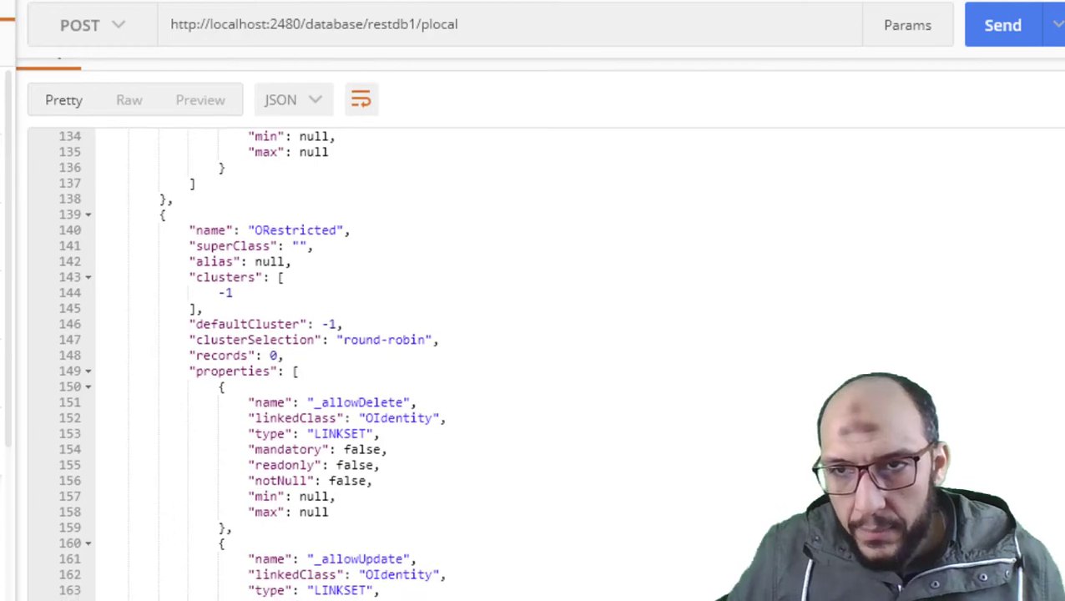
scroll(297, 364, down, 20)
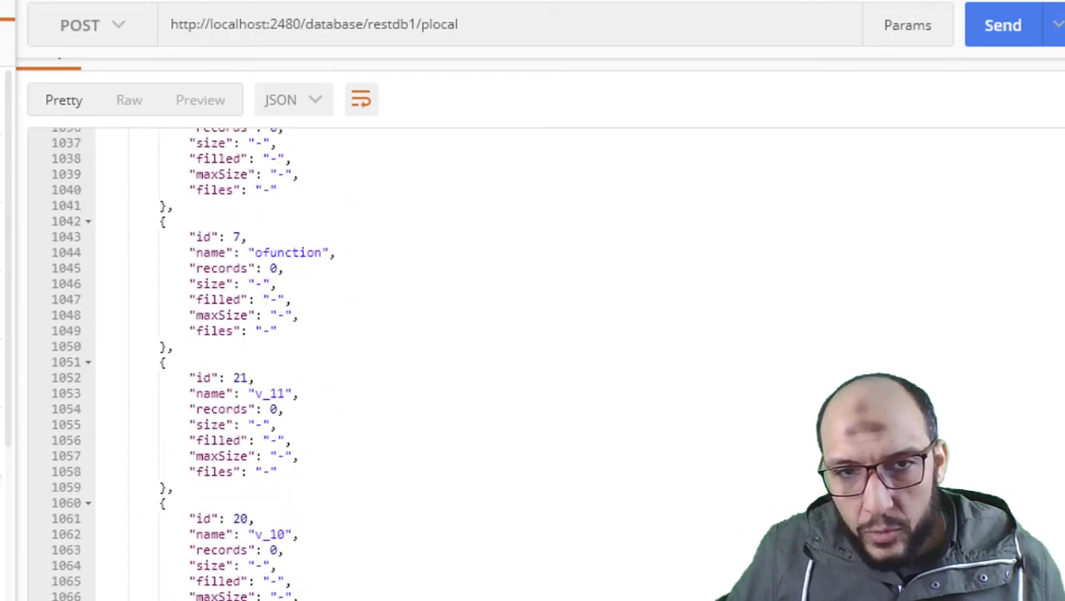
scroll(546, 364, down, 12)
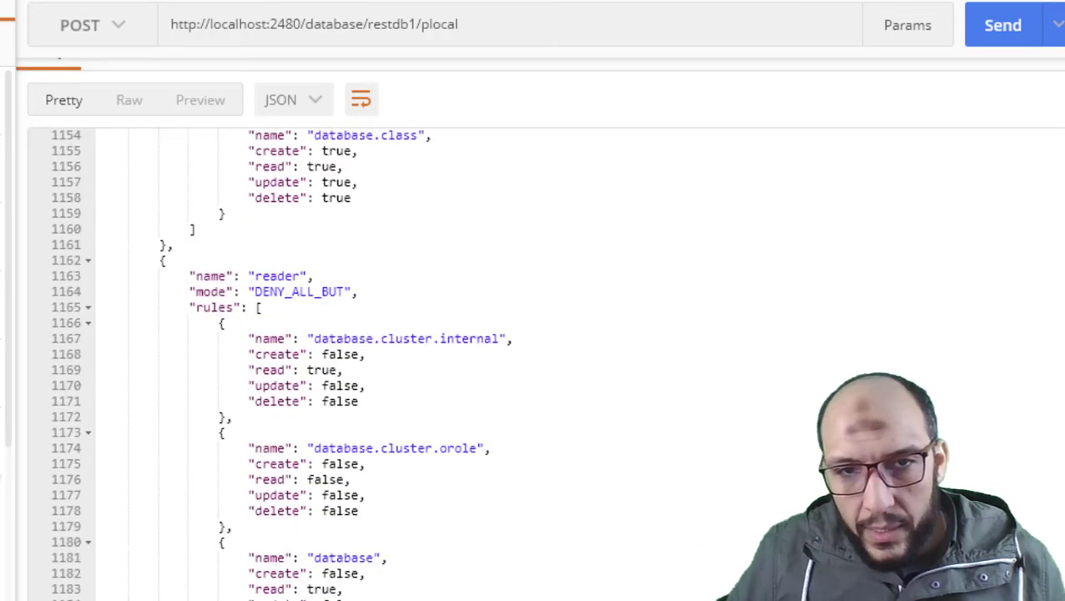
scroll(546, 364, up, 20)
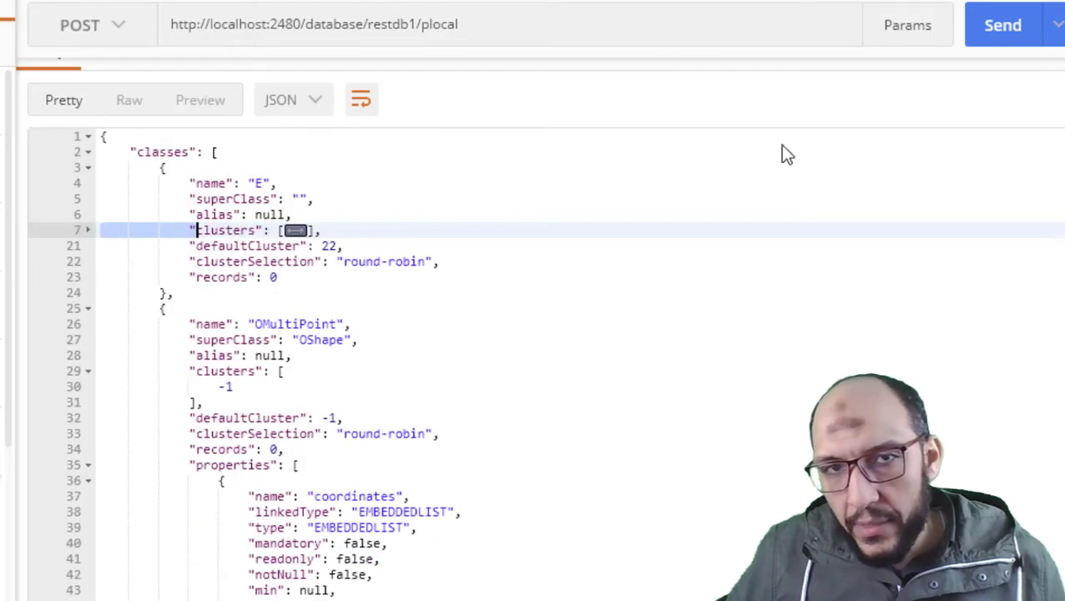
scroll(643, 247, up, 5)
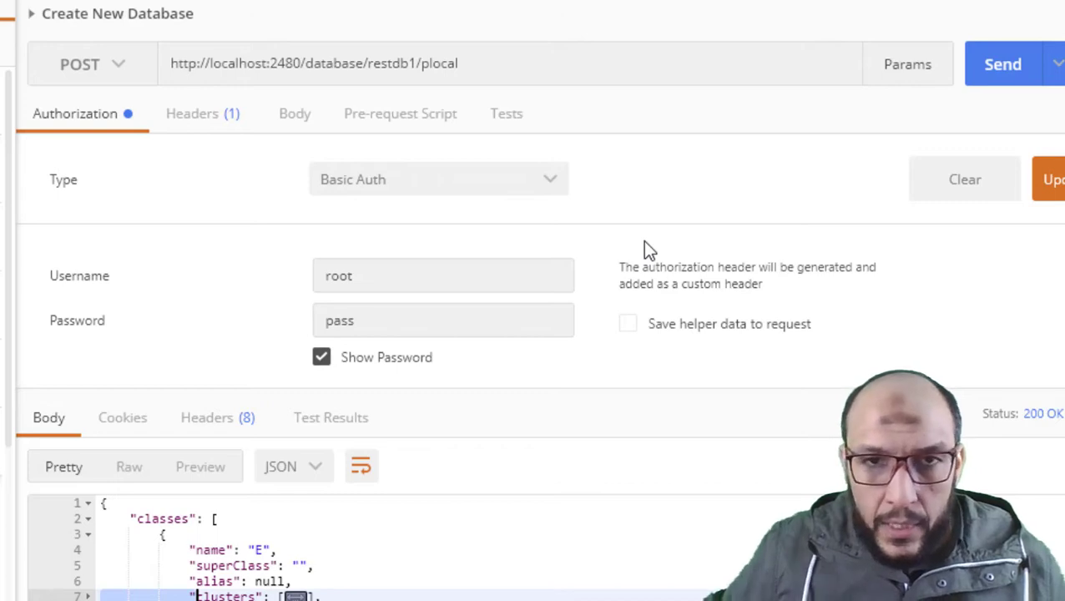
Send the same restdb1 creation request again and examine the reason, content and status code of the response
double_click(383, 70)
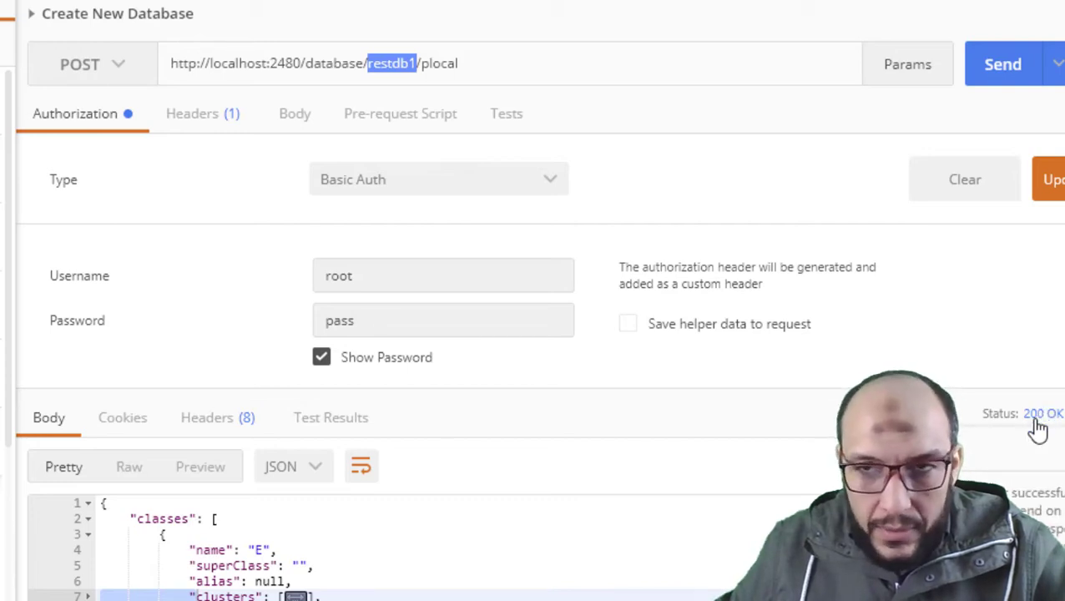
click(998, 81)
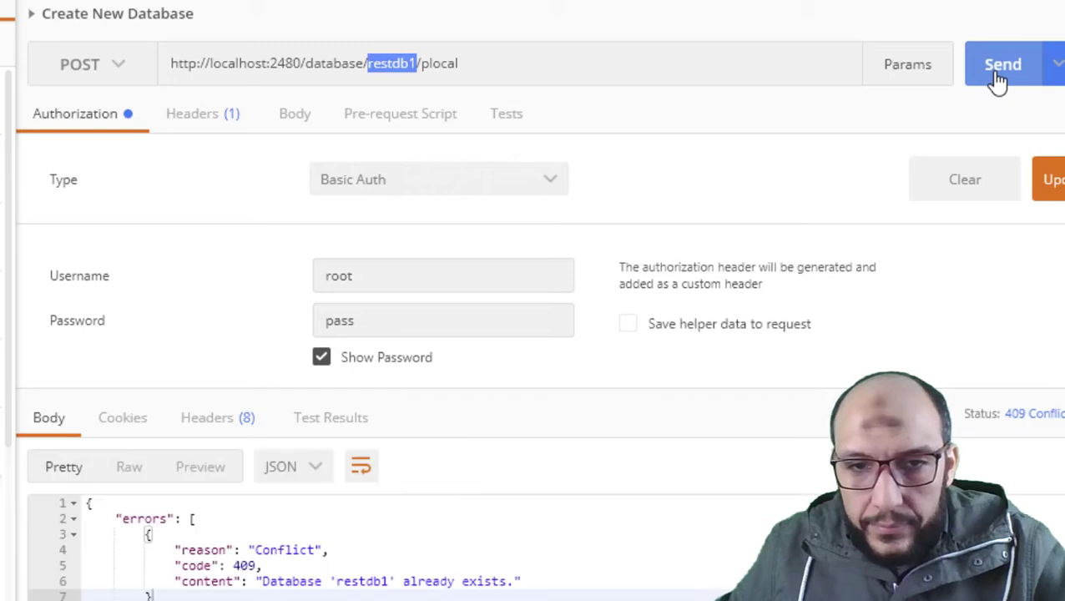
double_click(359, 581)
click(407, 581)
double_click(409, 581)
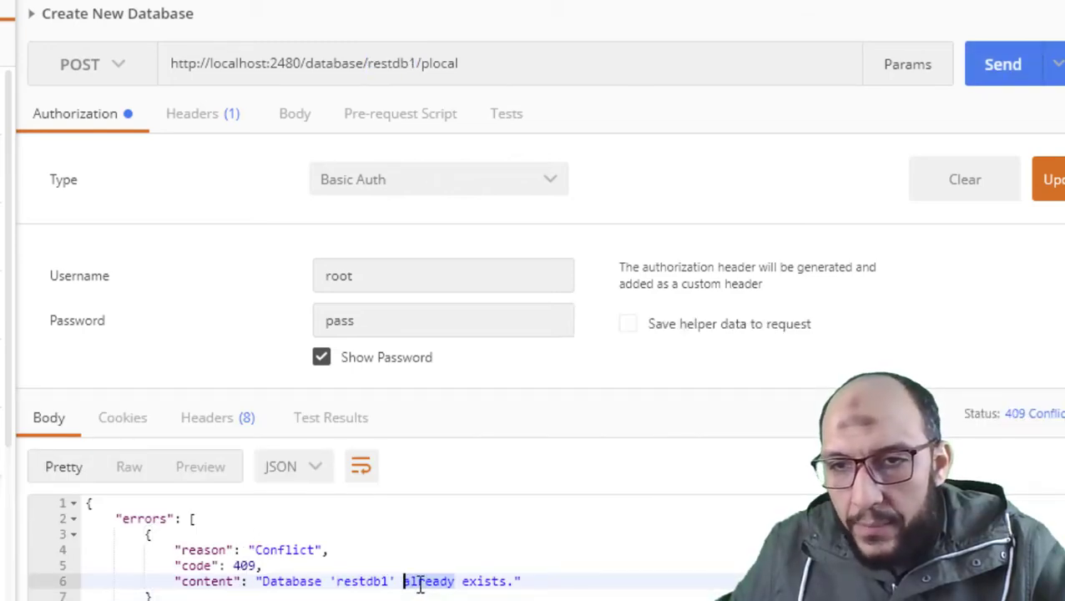
click(425, 580)
mouse_move(1019, 427)
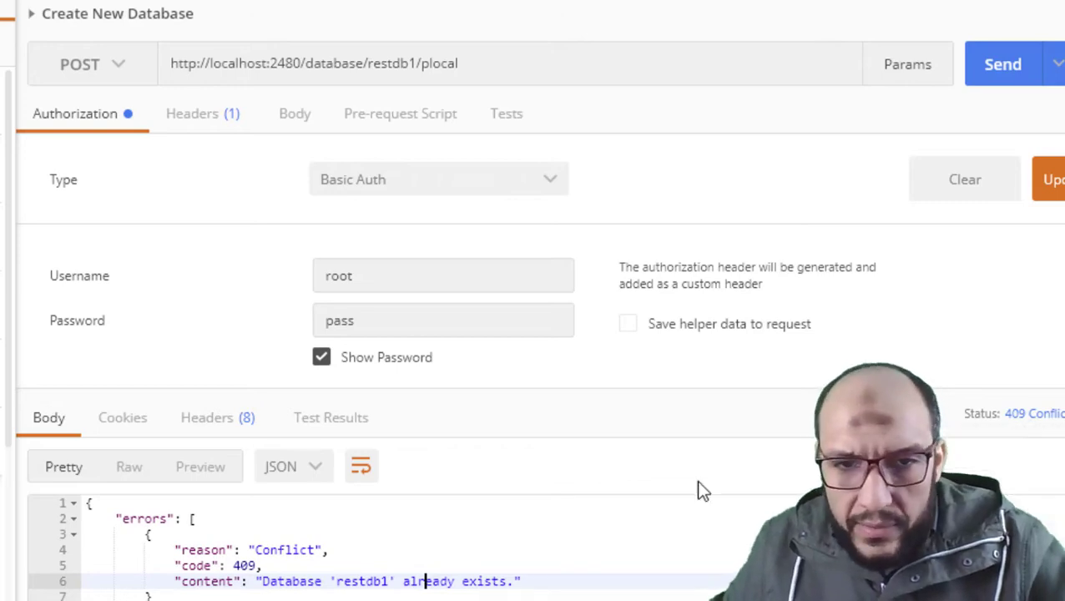
click(294, 541)
drag(294, 540, 292, 565)
double_click(284, 549)
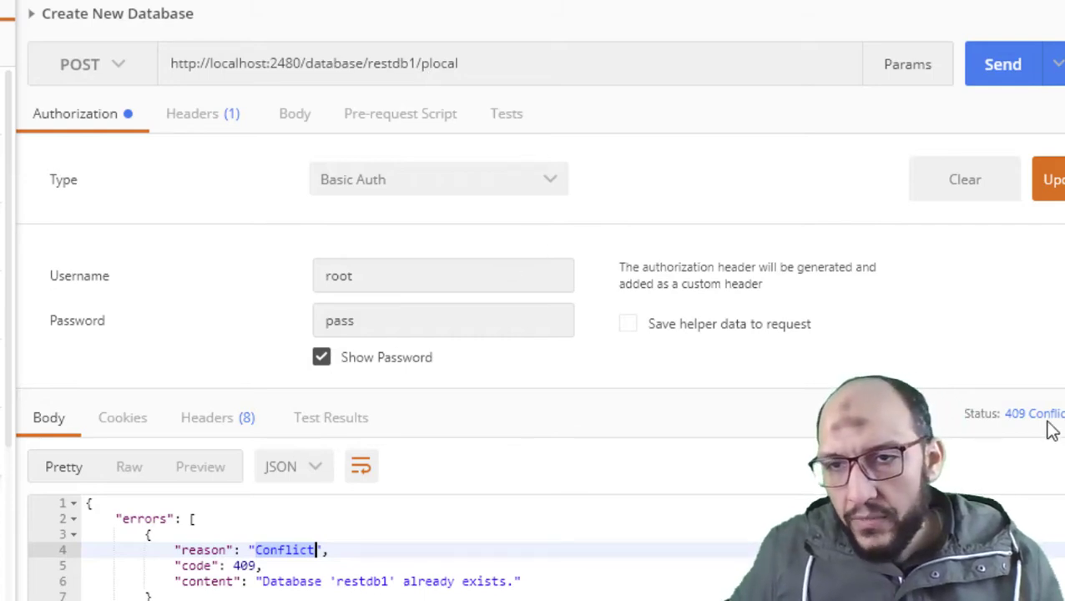
mouse_move(1049, 429)
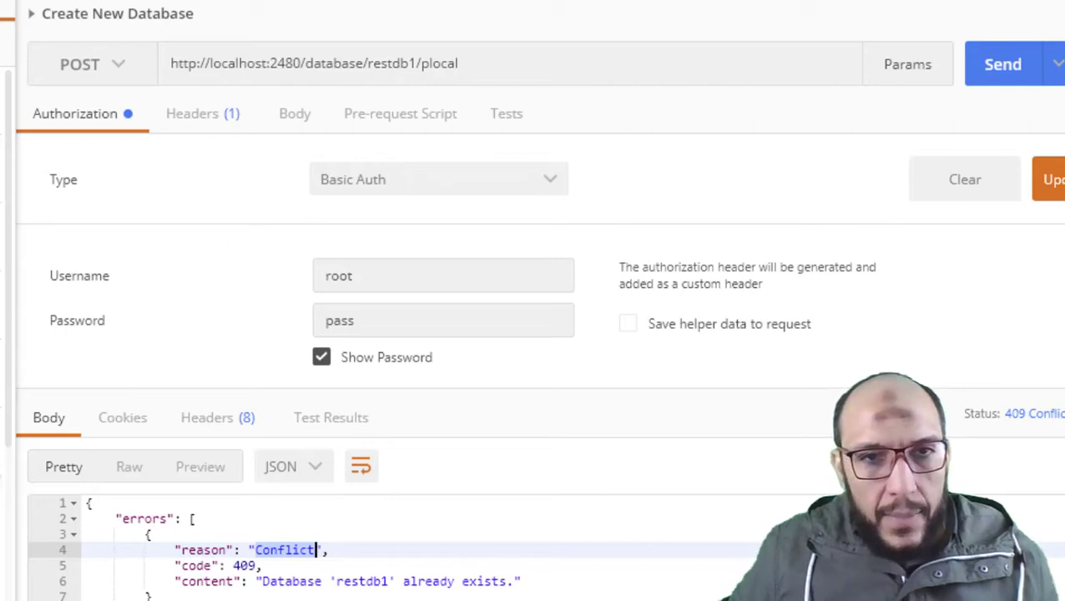
Copy the current request URL, then create a new request named GET DATABASE INFO and save it to the OrientDB collection
click(349, 75)
key(ctrl+c)
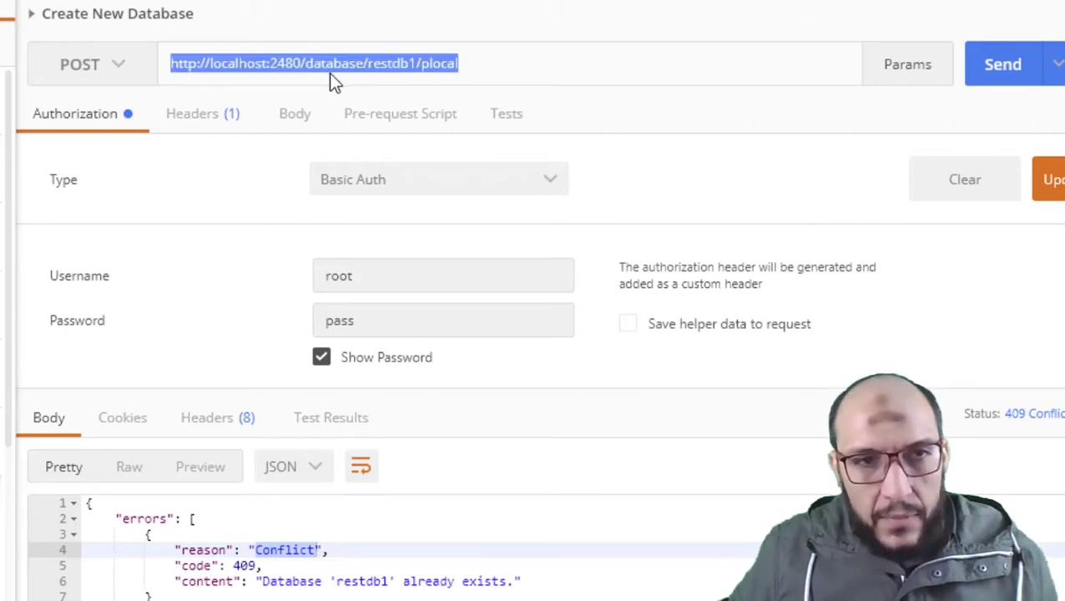
key(ctrl+n)
click(235, 69)
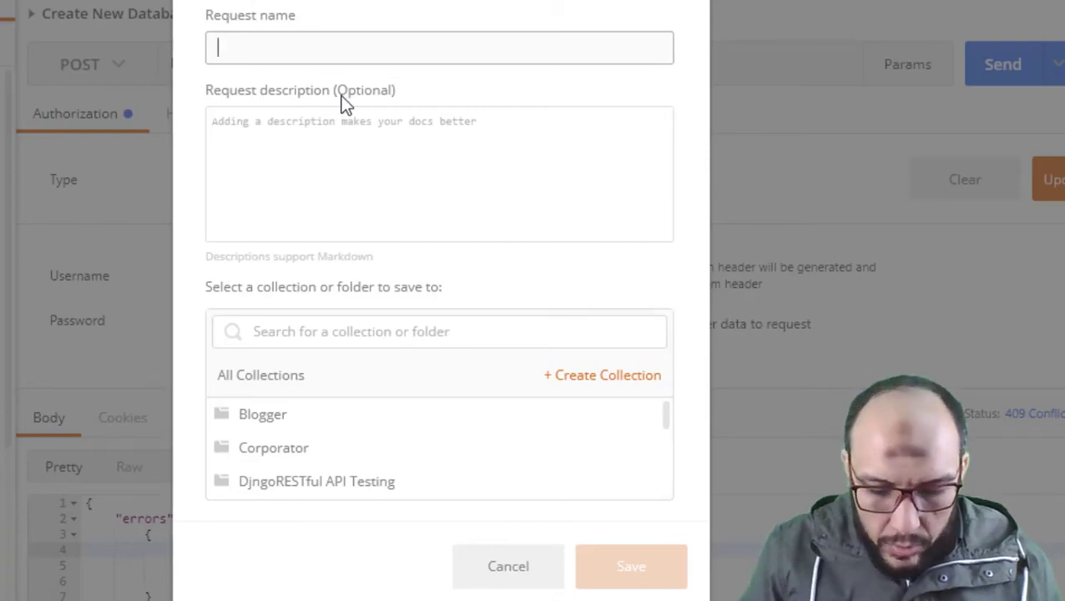
text(GET)
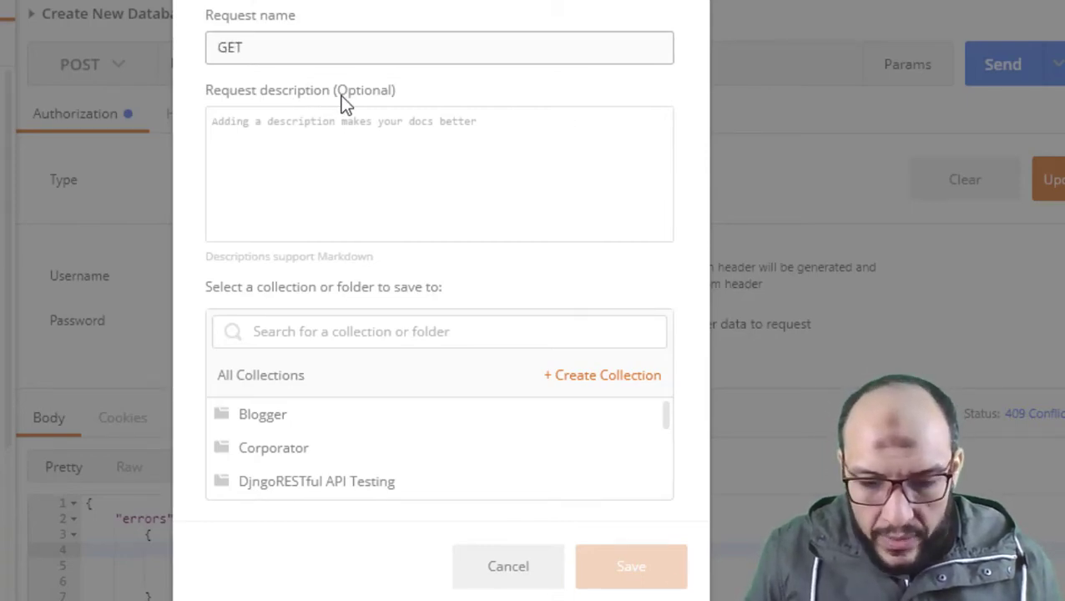
text( DATAB)
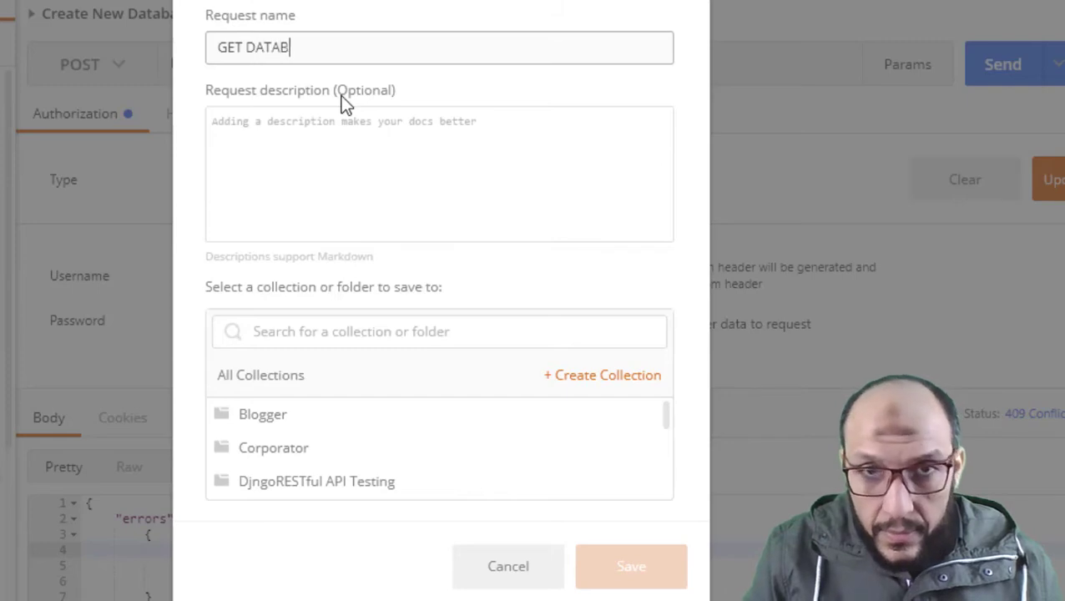
text(ASE INFO)
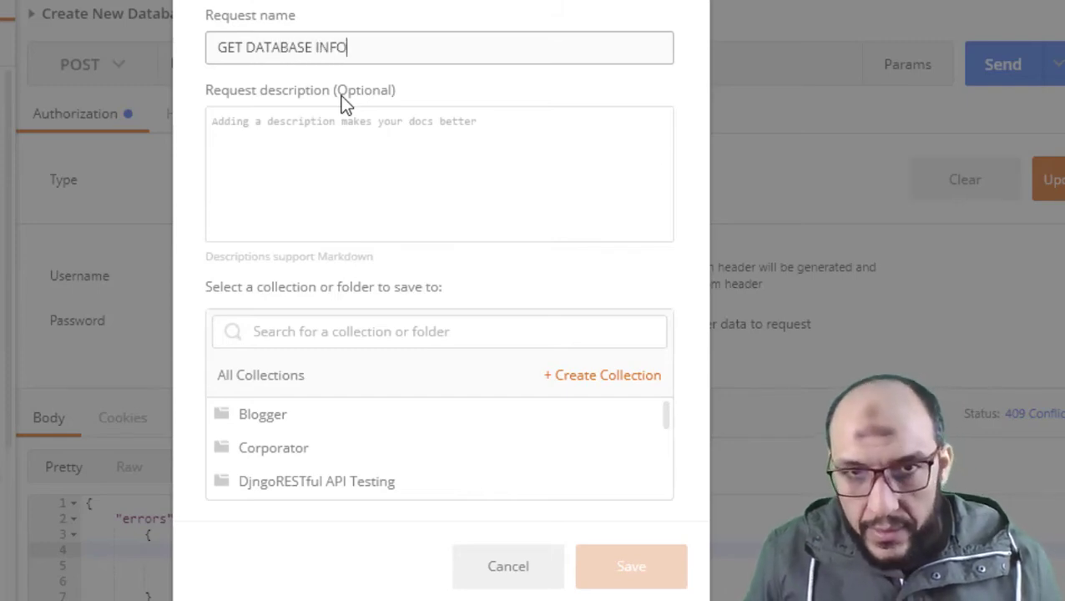
scroll(334, 467, down, 3)
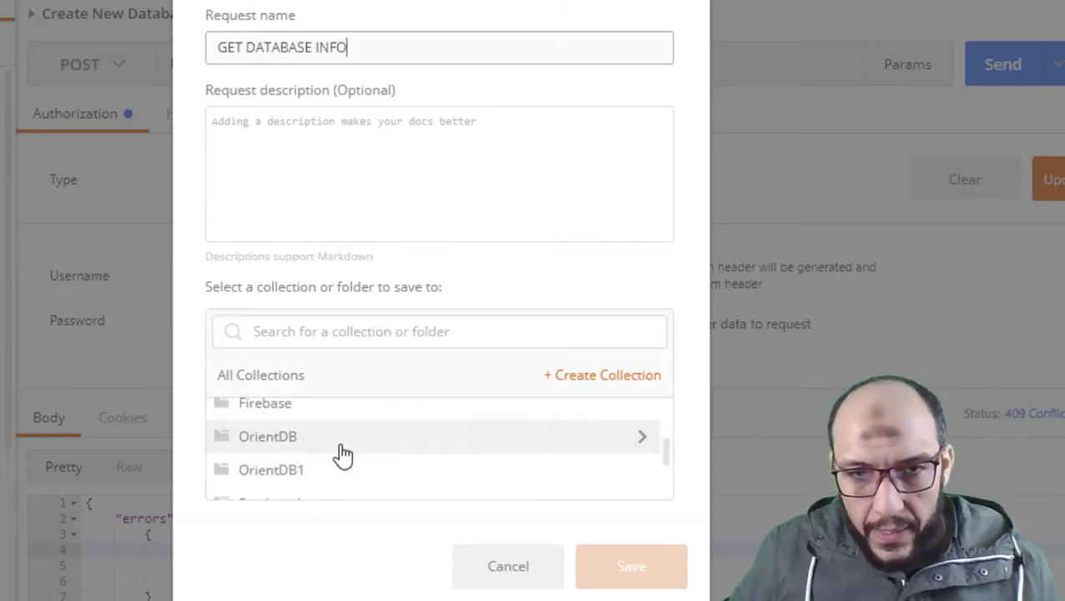
click(339, 454)
click(632, 576)
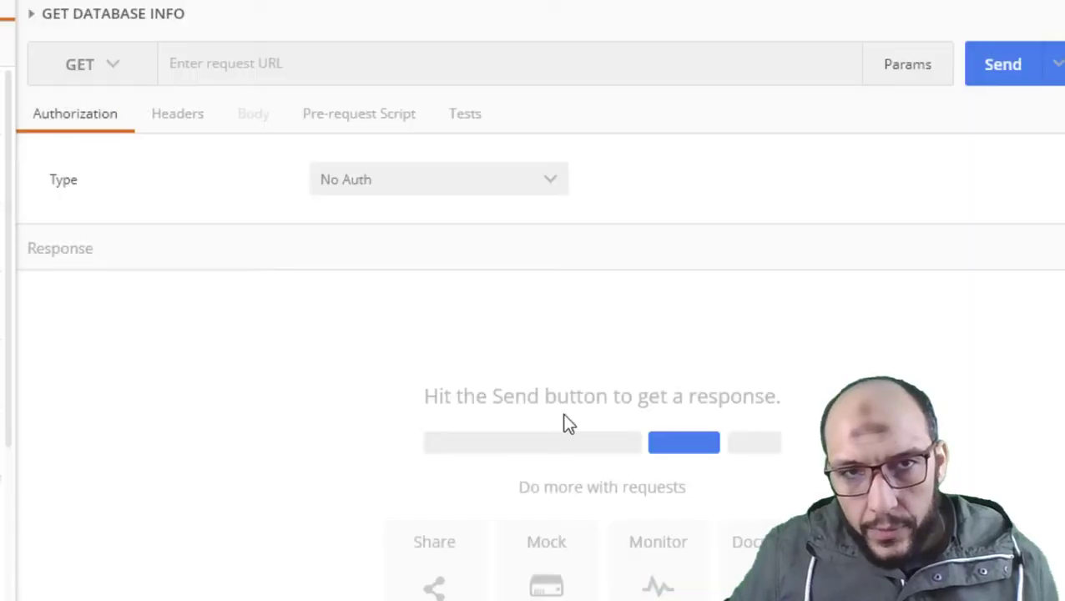
click(358, 73)
key(ctrl+v)
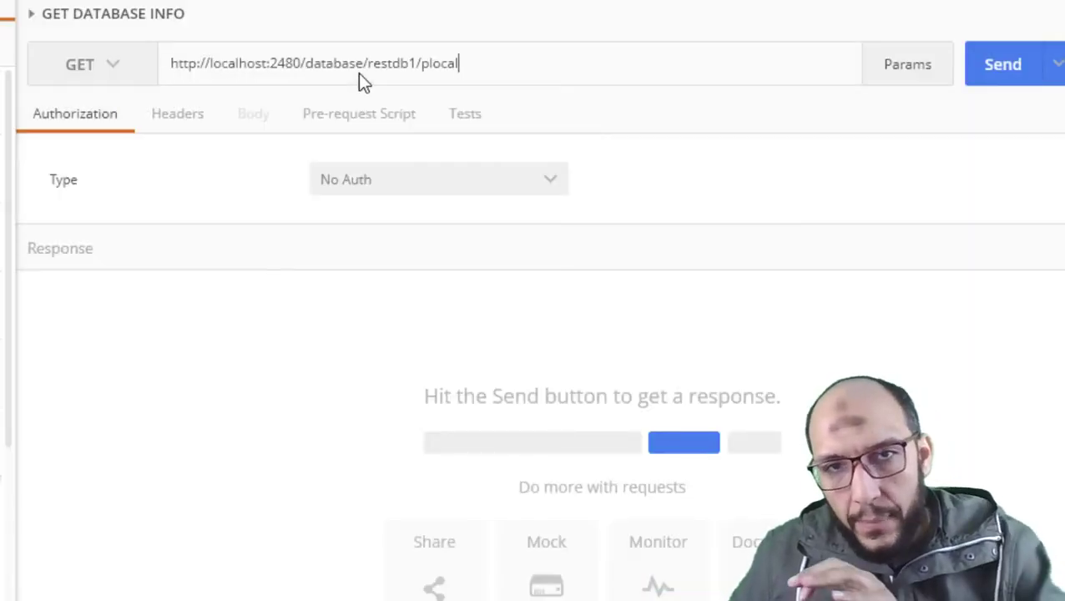
click(75, 78)
click(72, 114)
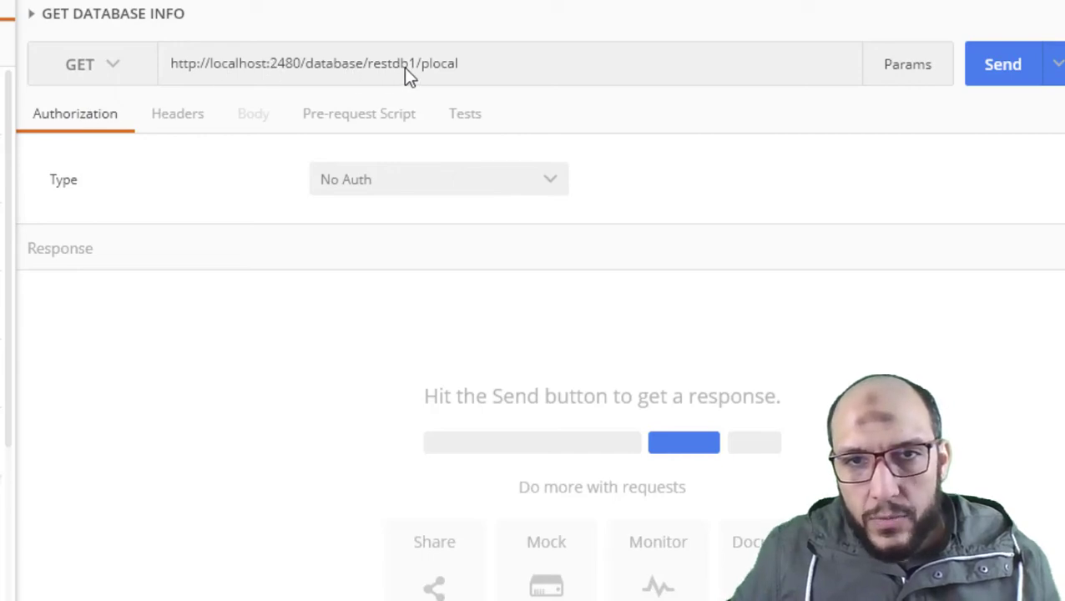
double_click(432, 67)
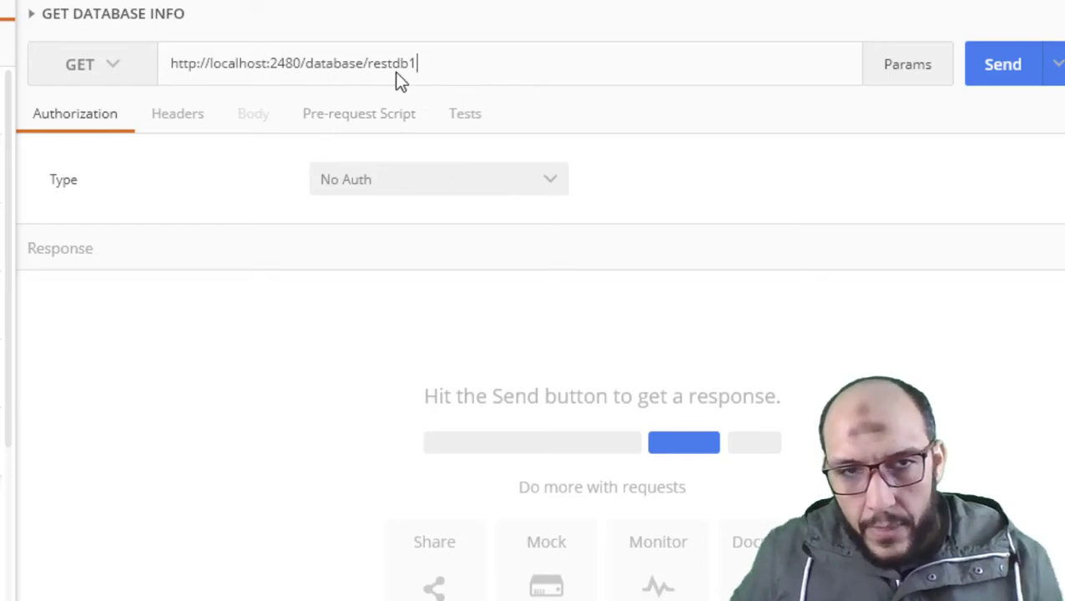
Set the authorization type to Basic Auth with the filled-in credentials, send the request, check the response status, and send it again
click(351, 193)
click(368, 253)
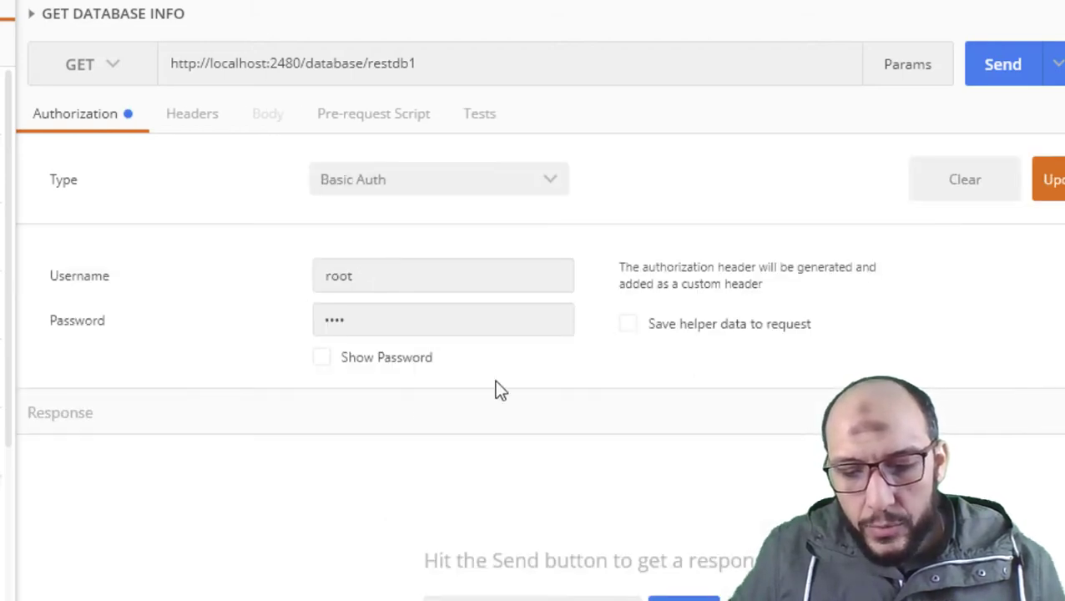
click(1001, 75)
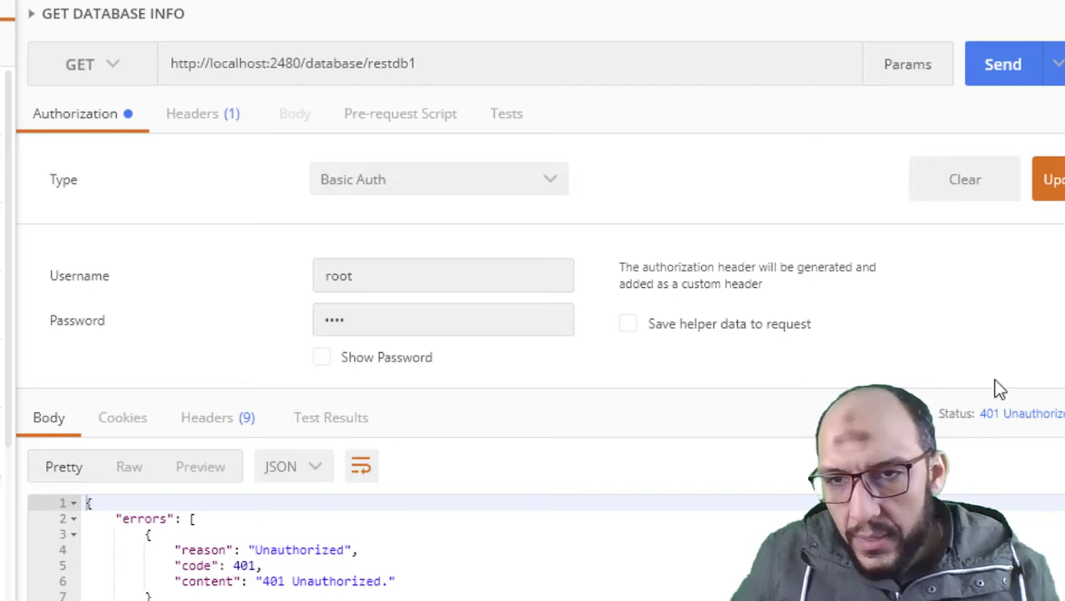
mouse_move(1055, 424)
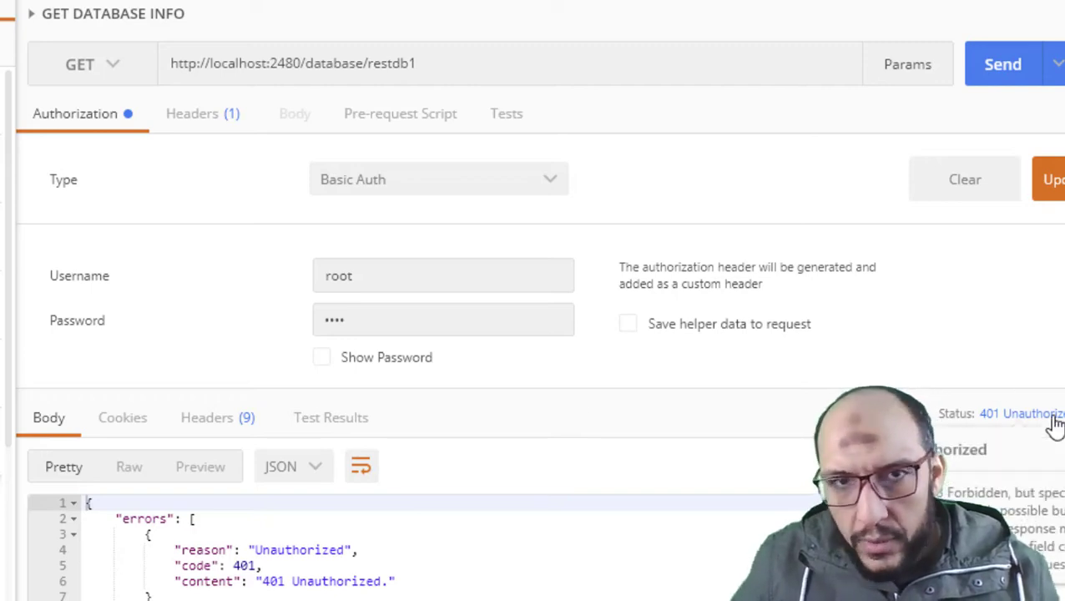
click(1007, 71)
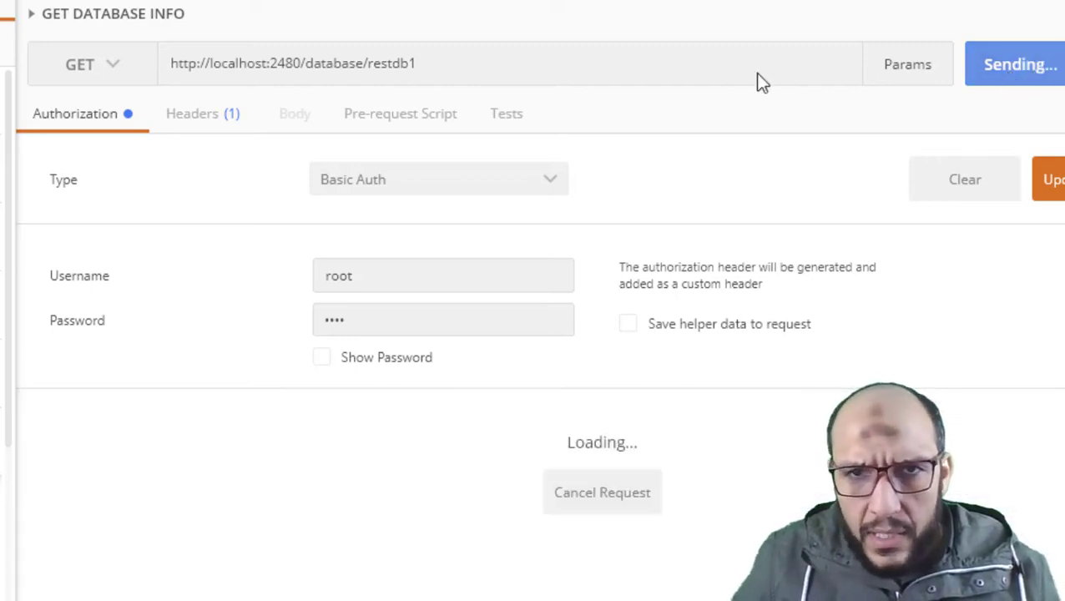
Examine the JSON response's server details, classes and clusters, collapsing class E's clusters, and return to its beginning
scroll(459, 396, down, 3)
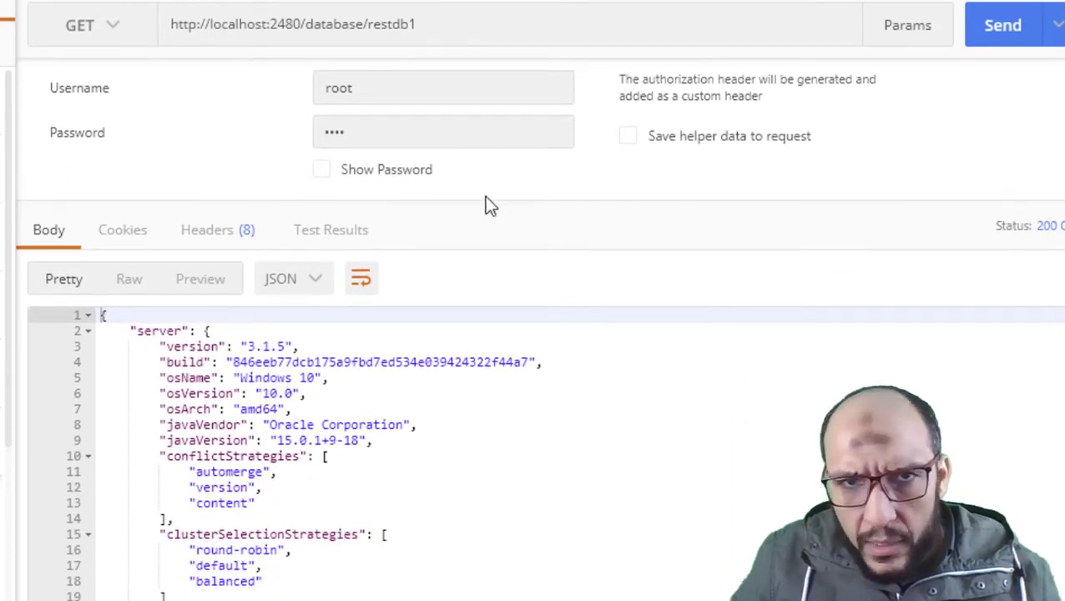
scroll(365, 282, up, 2)
scroll(572, 332, down, 2)
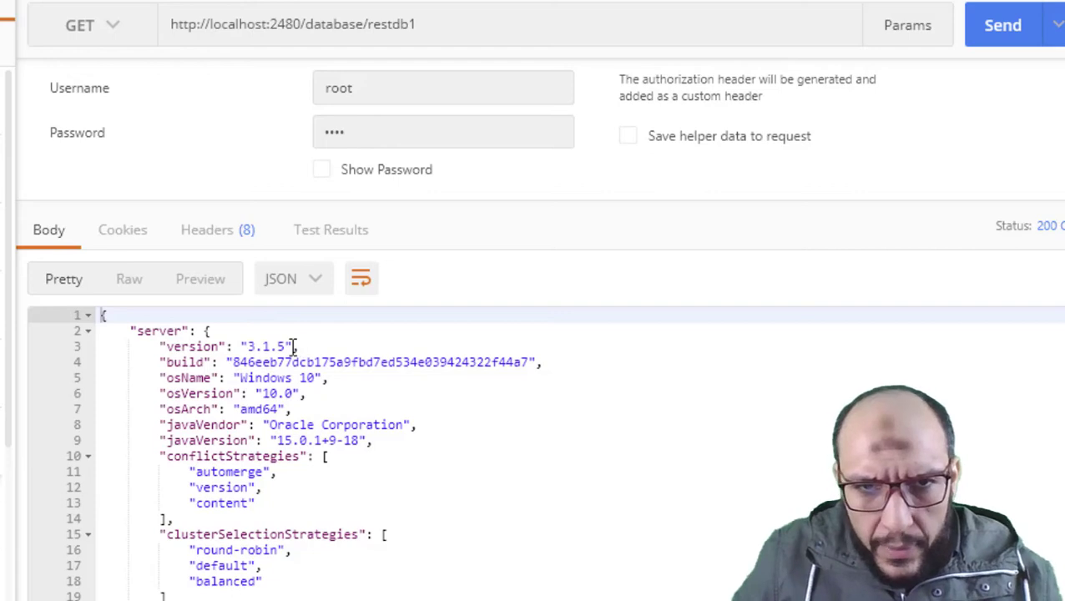
scroll(257, 350, down, 6)
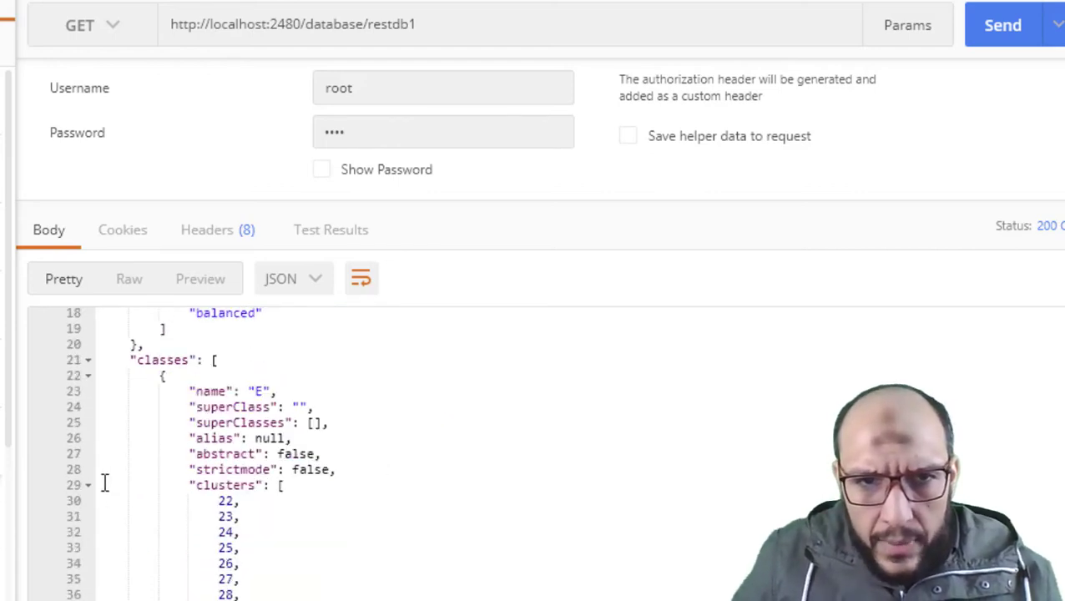
click(88, 487)
scroll(178, 392, down, 17)
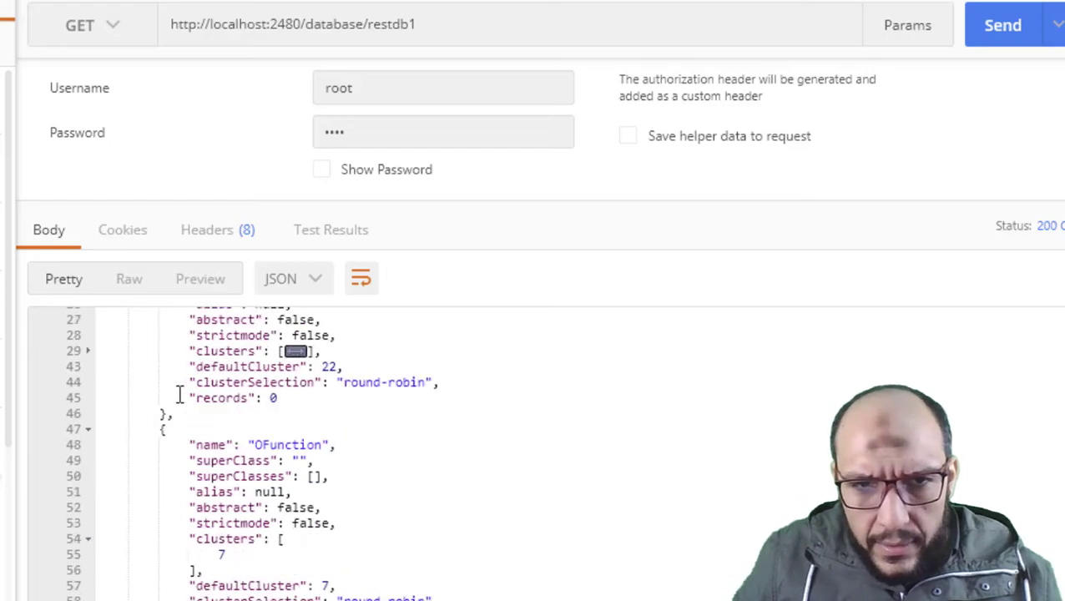
scroll(179, 394, down, 20)
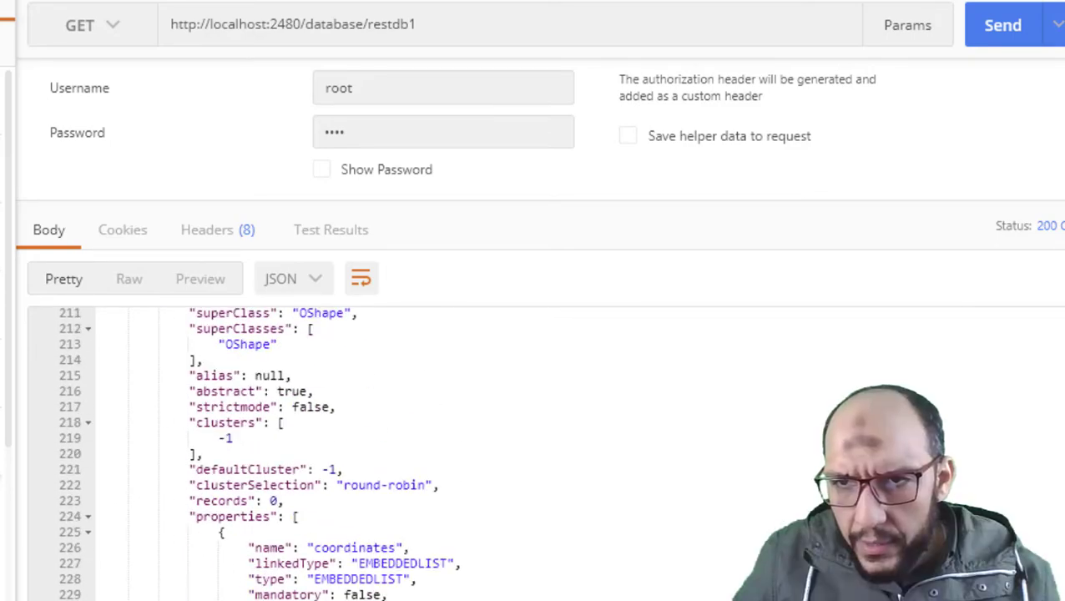
scroll(179, 394, down, 20)
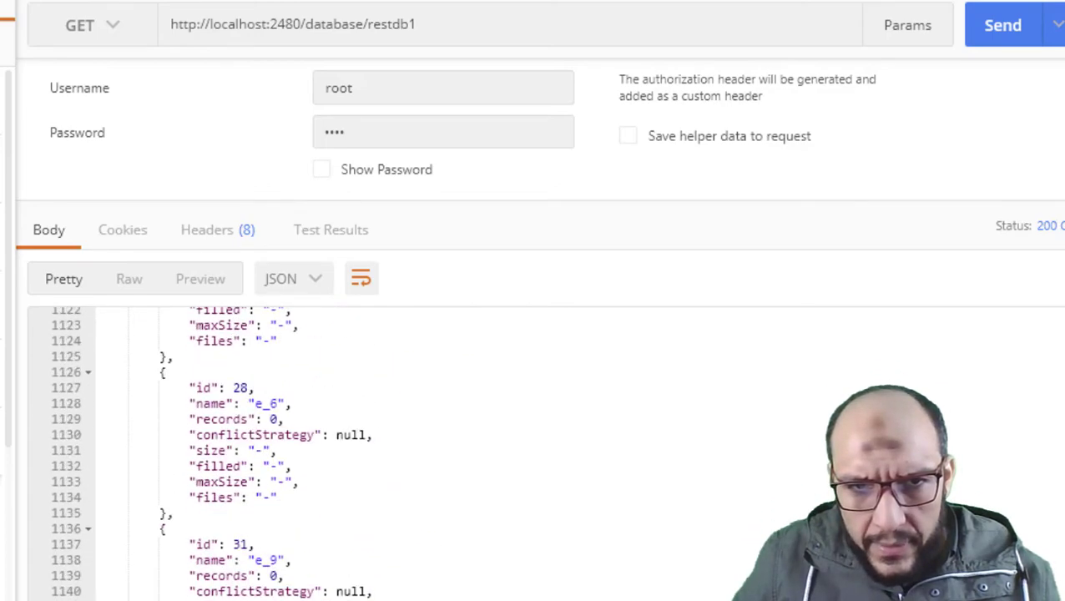
scroll(212, 452, up, 3)
key(ctrl+Home)
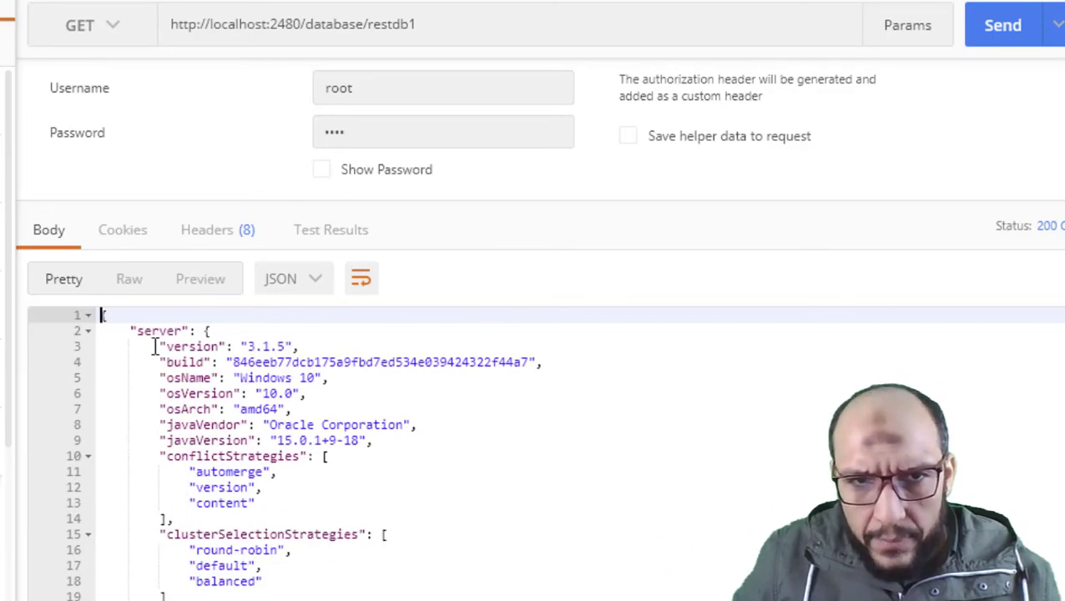
Send the restdb1 information request again and review the response's server and classes sections and the username used
click(721, 23)
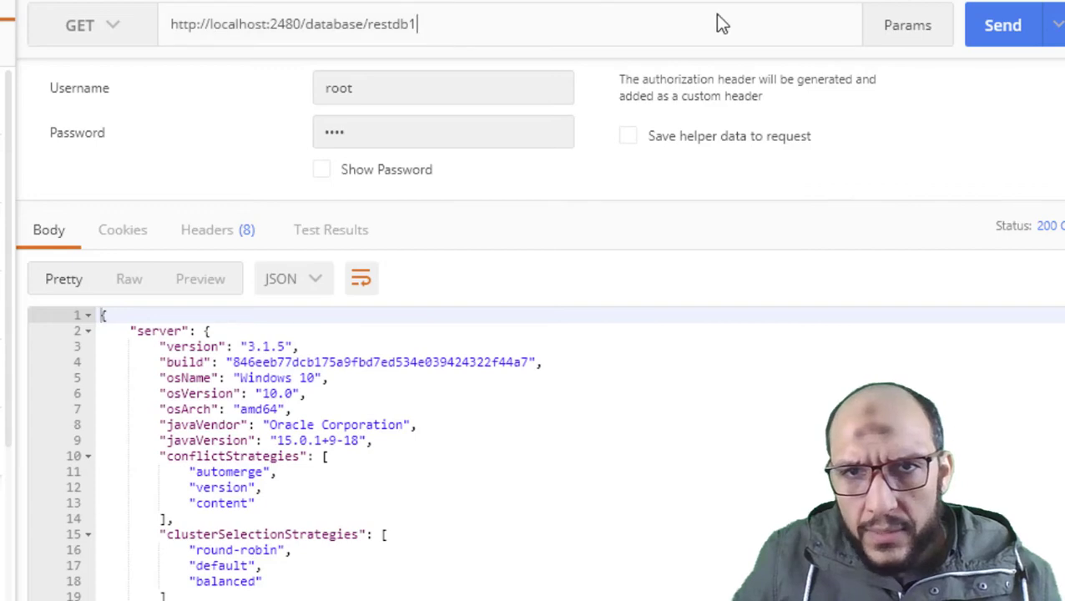
click(985, 32)
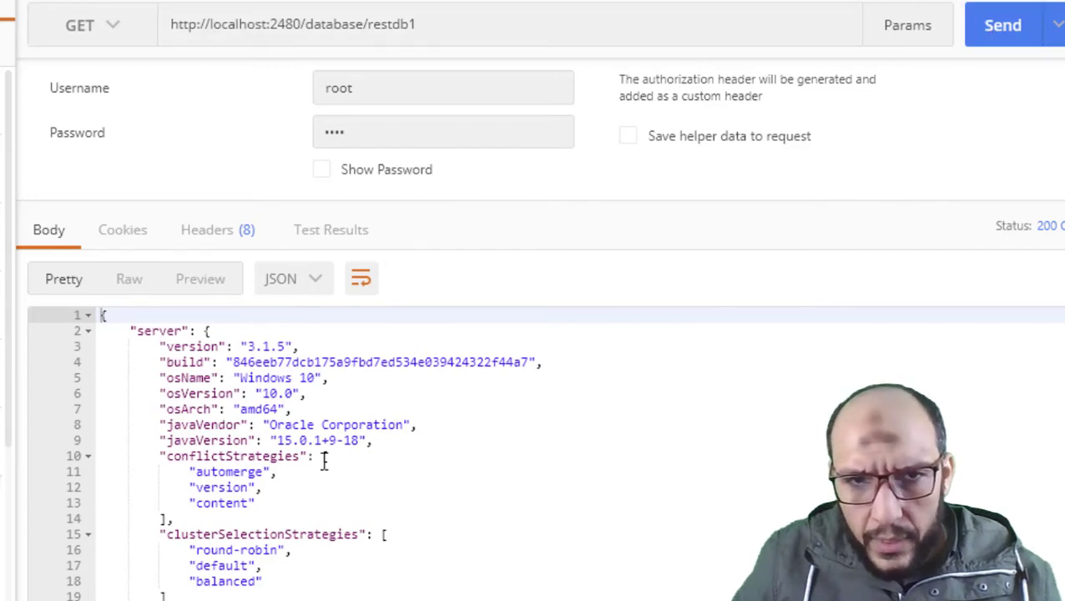
scroll(301, 462, down, 3)
scroll(301, 462, down, 3)
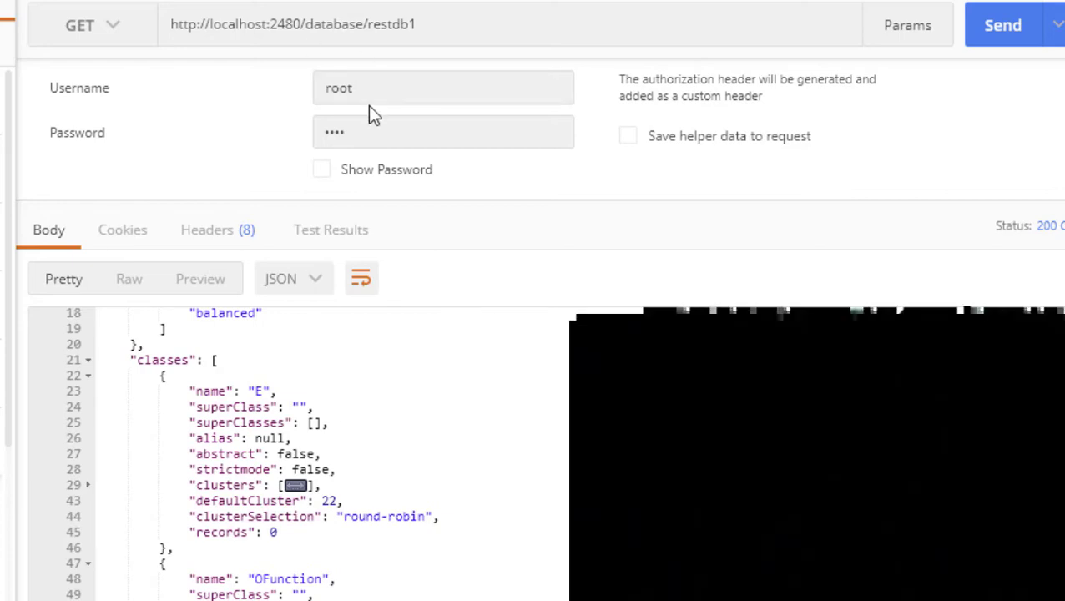
double_click(358, 87)
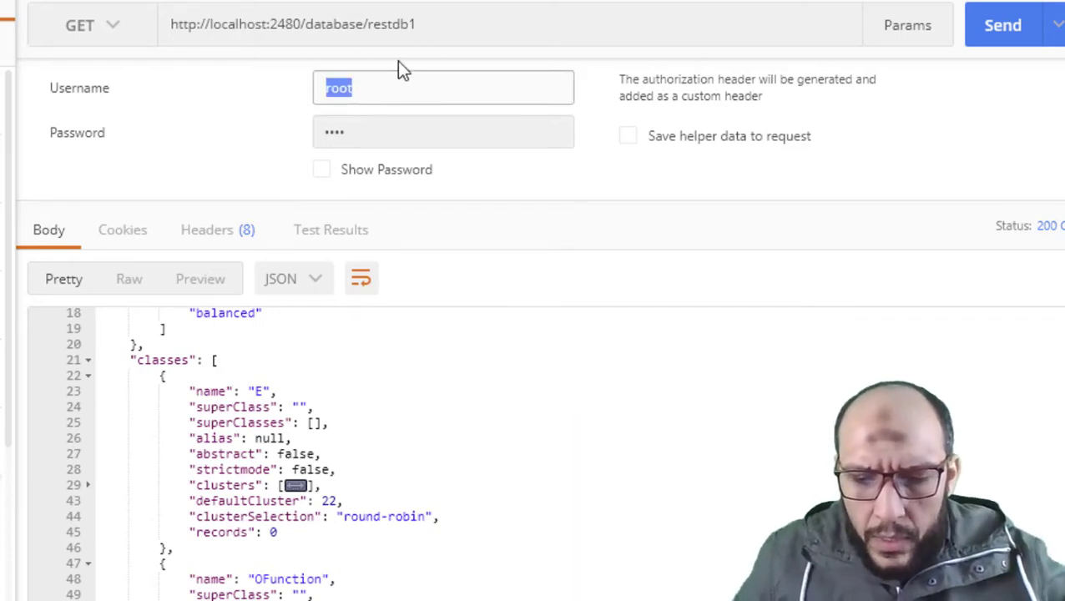
Change the database name in the URL to restdbsjsjssj and send the request twice to check the response
click(413, 33)
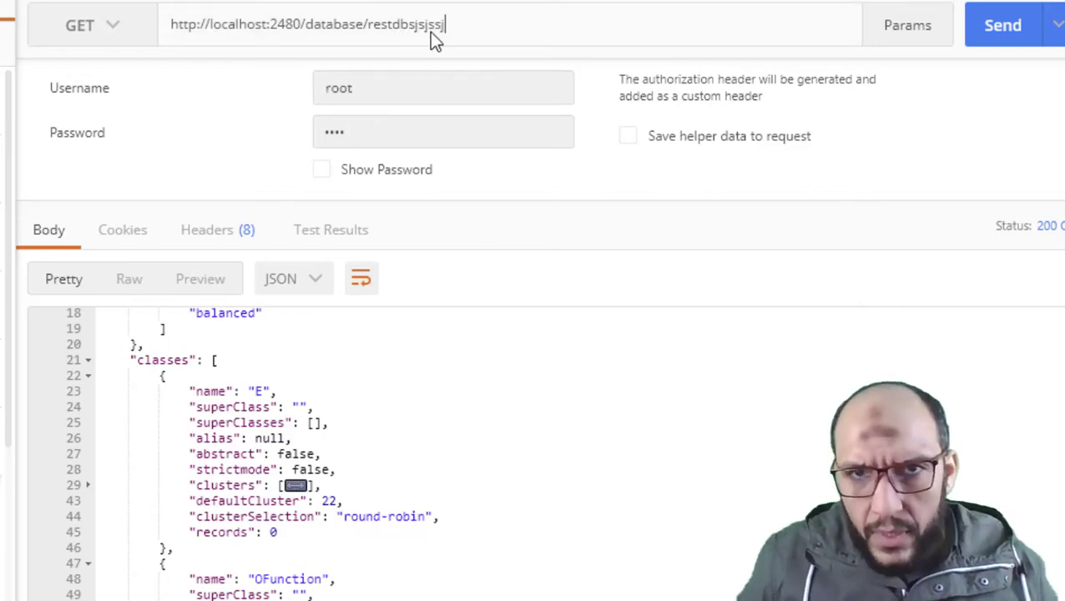
click(1017, 33)
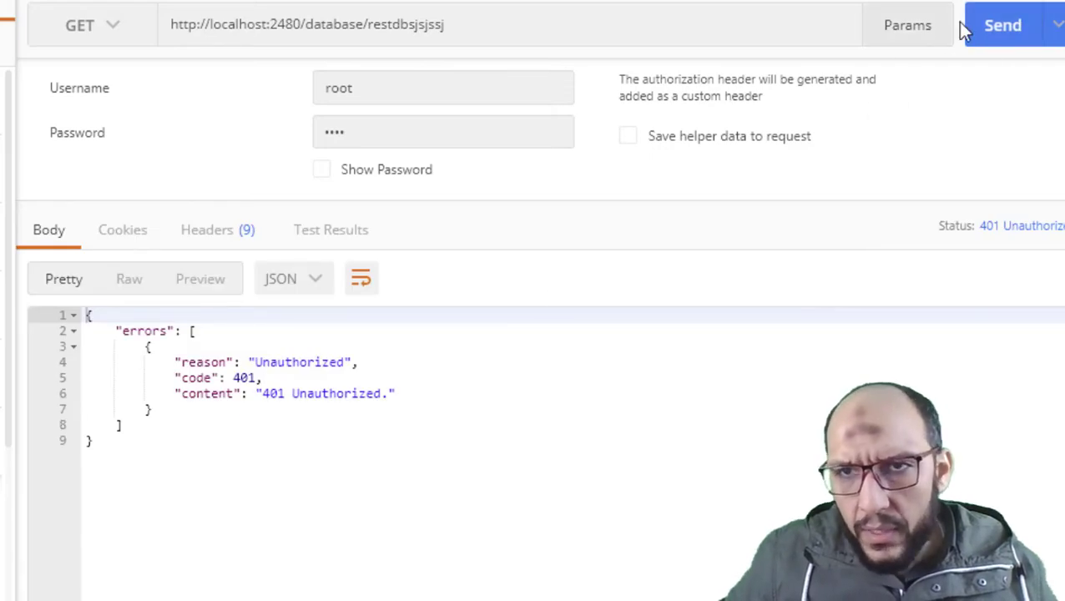
click(1022, 34)
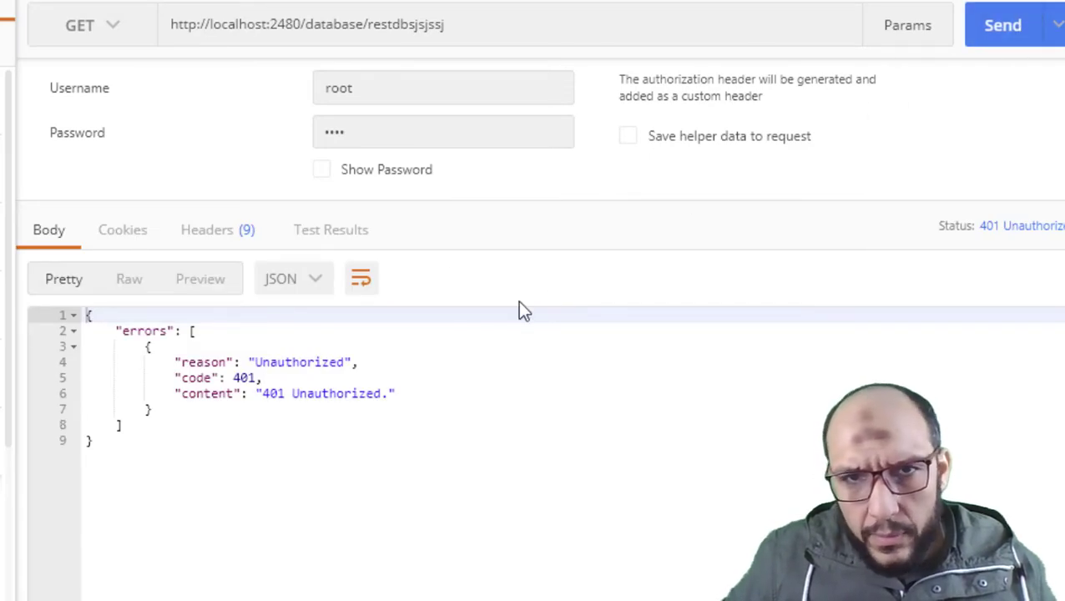
Set the database name in the URL back to restdb1 and send the GET request
drag(458, 24, 409, 28)
key(BackSpace)
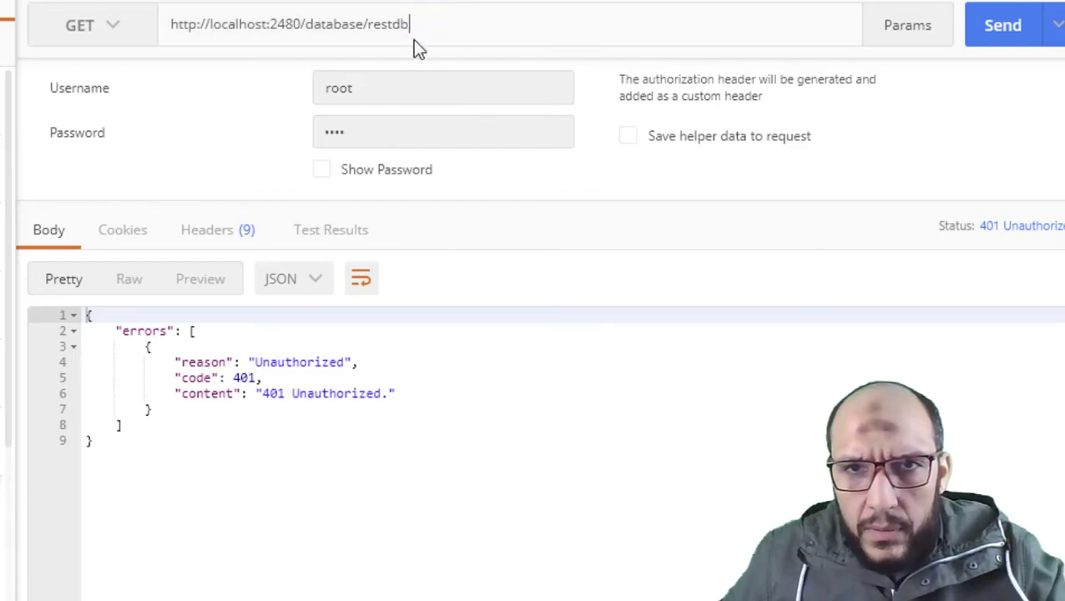
text(1)
click(985, 28)
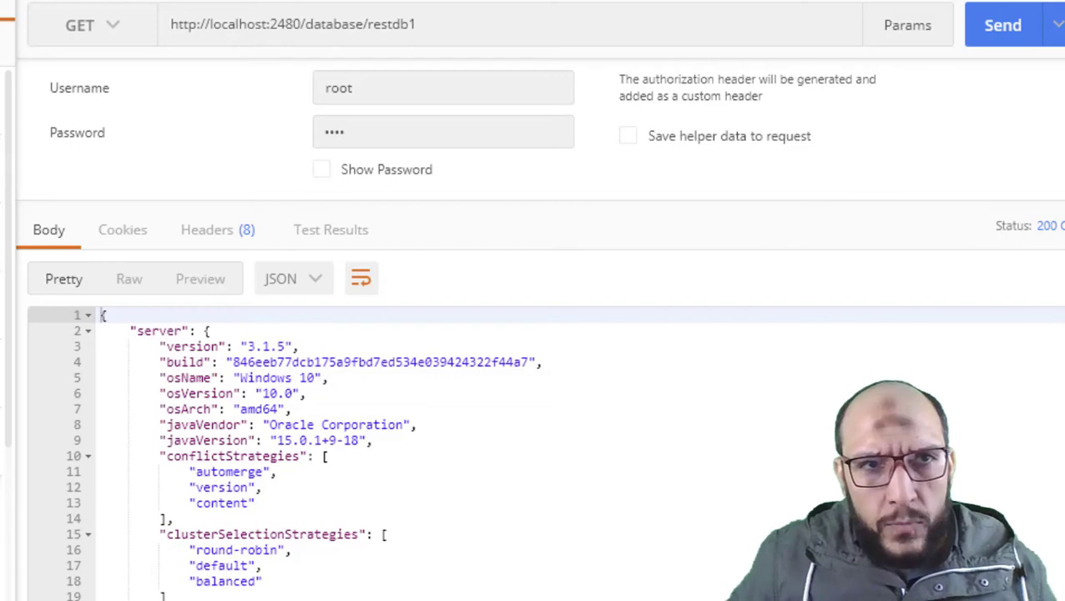
Start a new request, name it GET DATABASES LIST and look through the collections available for saving it
key(ctrl+n)
click(138, 53)
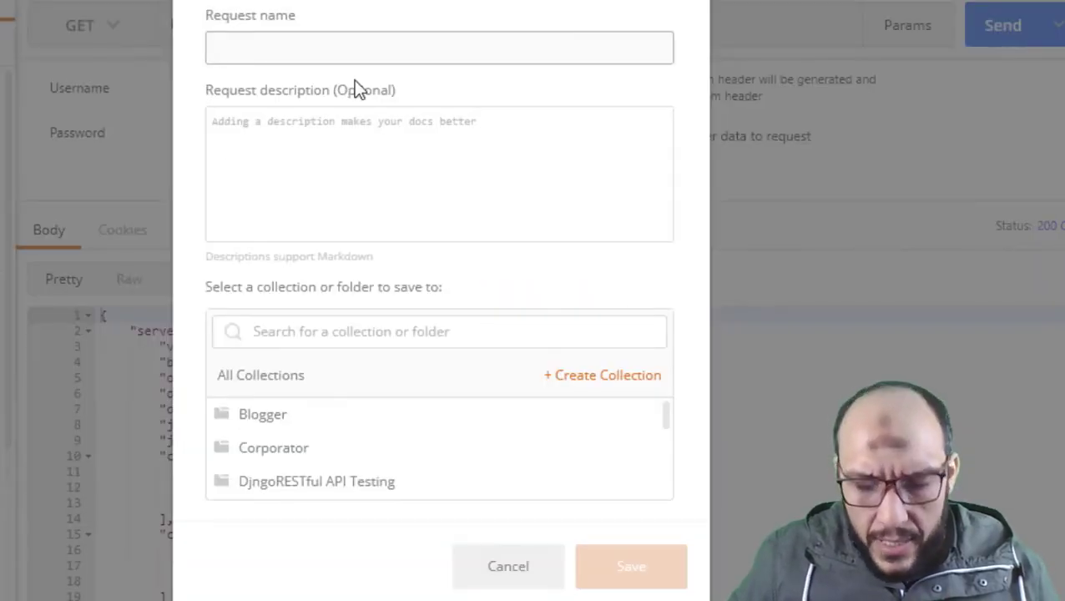
text(GET D)
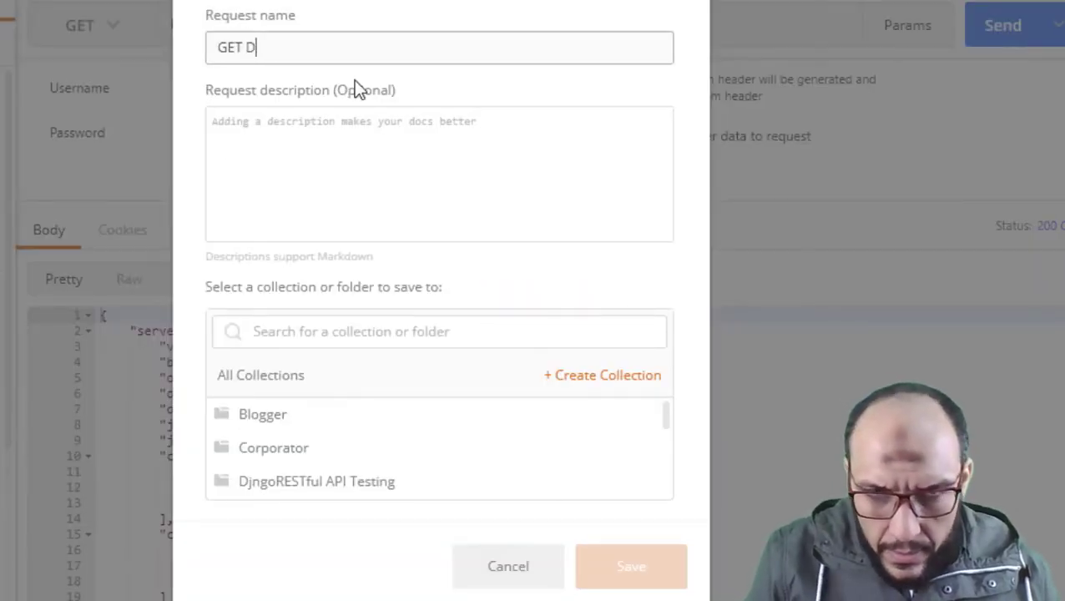
text(ATABASES L)
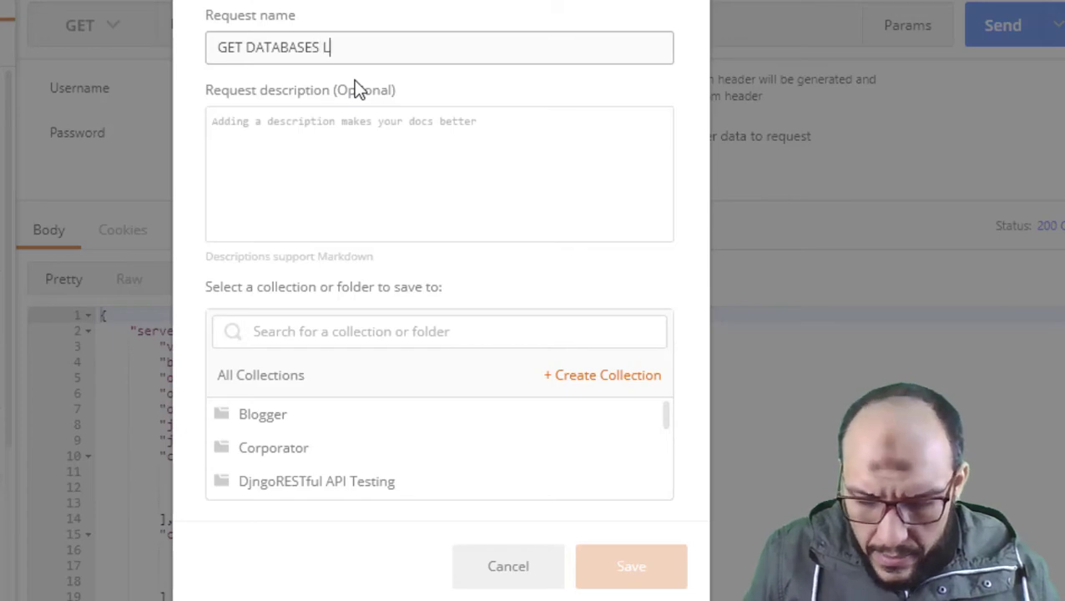
text(IST)
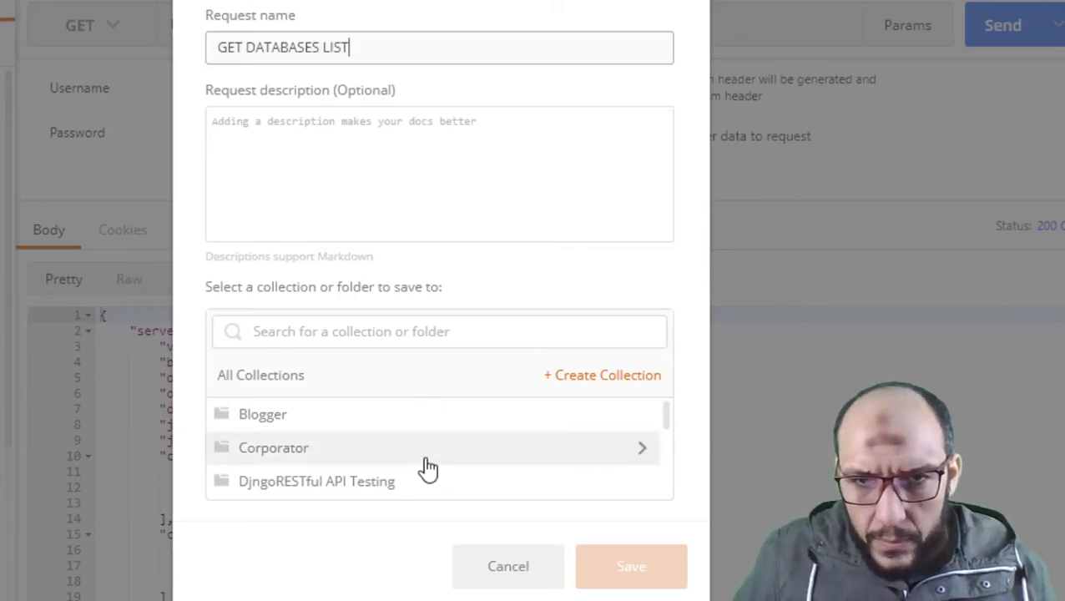
scroll(426, 468, down, 5)
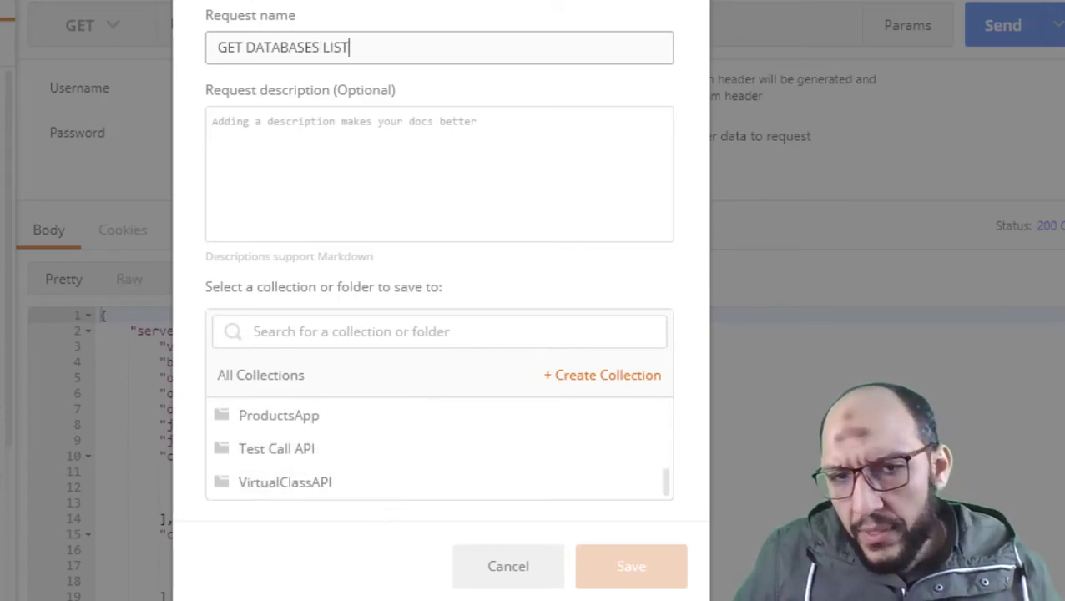
Switch to the OrientDB Studio login page in the browser and check its list of databases
mouse_move(359, 600)
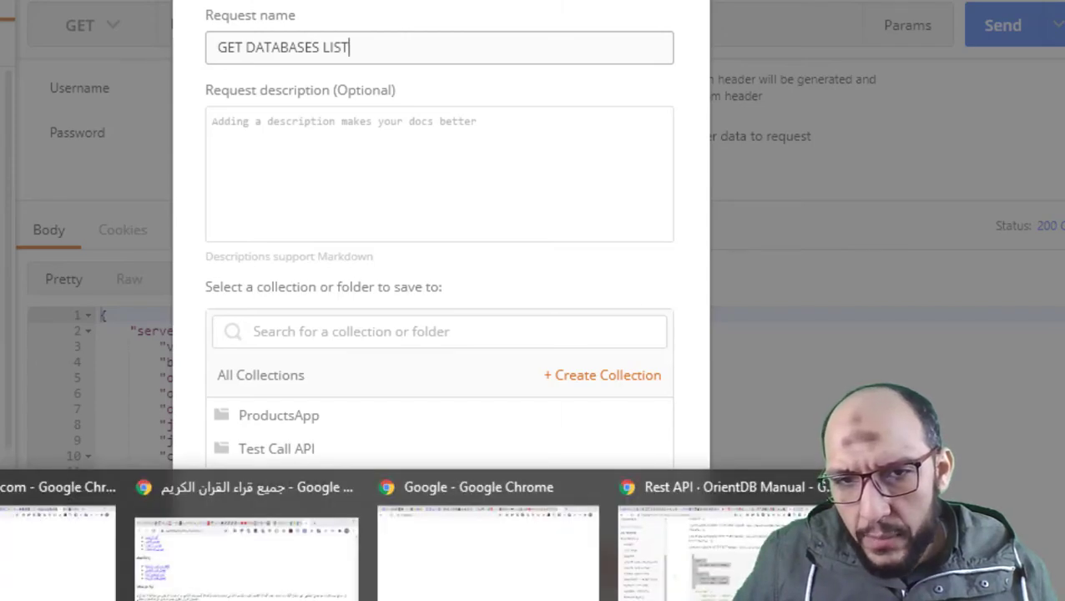
click(297, 581)
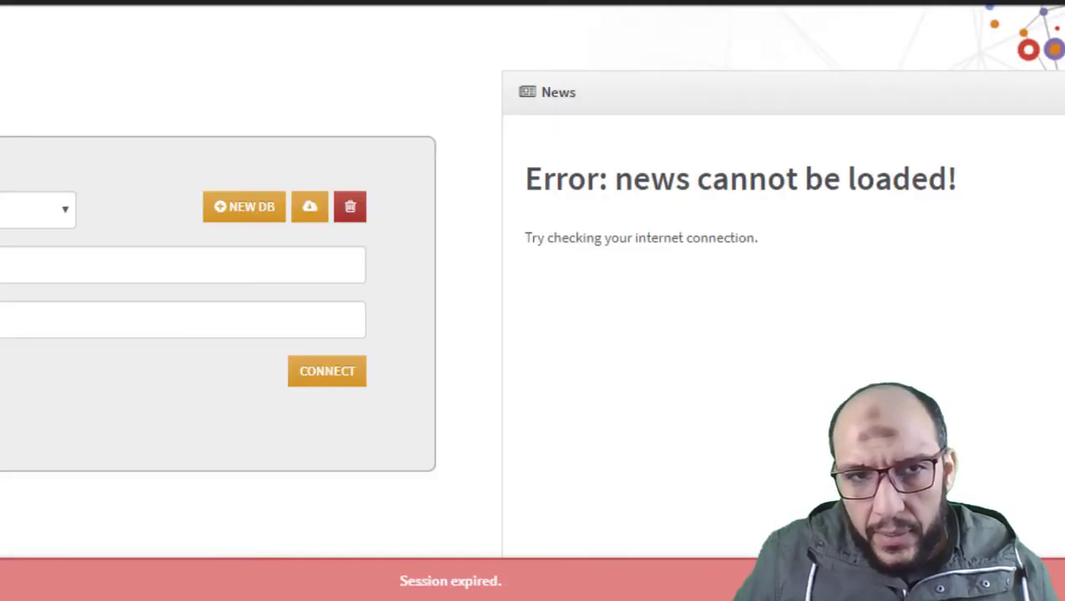
click(37, 209)
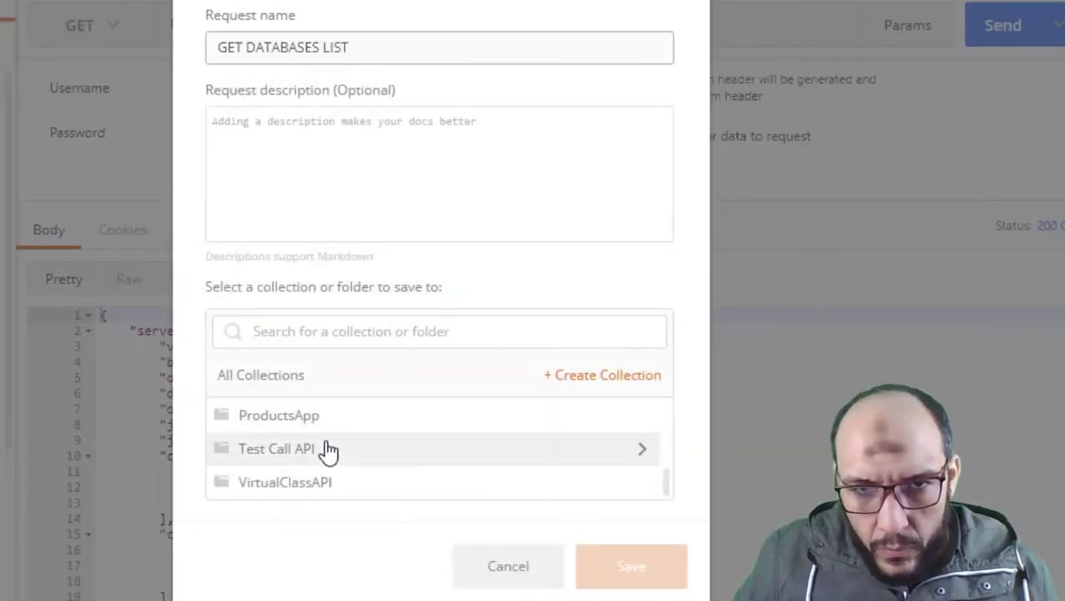
Return to Postman, choose a collection for the GET DATABASES LIST request and save it
scroll(344, 474, up, 5)
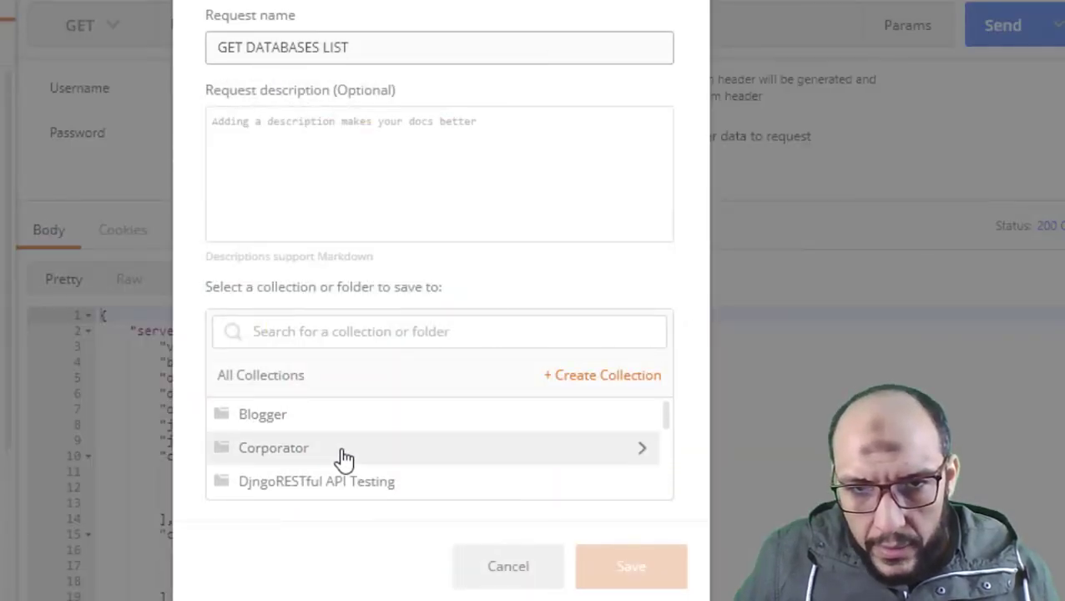
scroll(344, 458, down, 4)
click(336, 440)
click(599, 570)
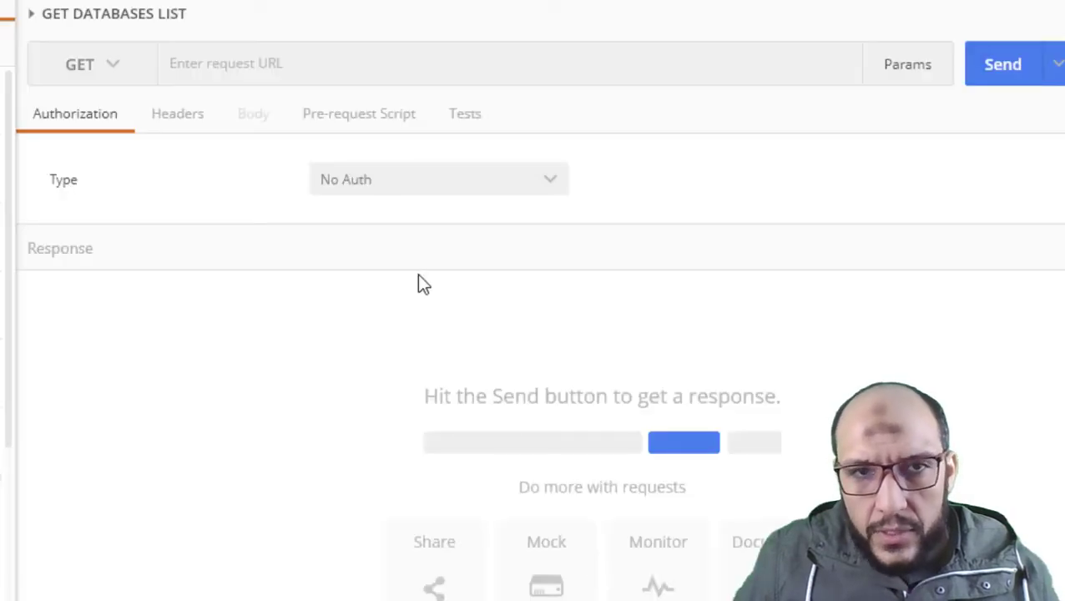
click(282, 65)
text(http://localhost:2480/database/restdb1/plocal)
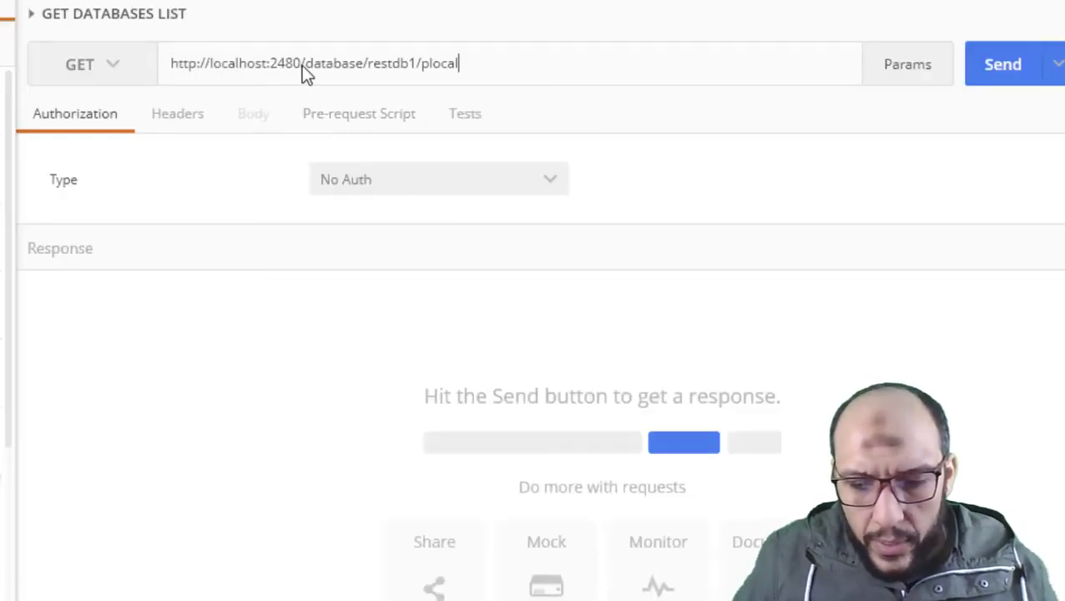
double_click(390, 71)
drag(385, 71, 492, 74)
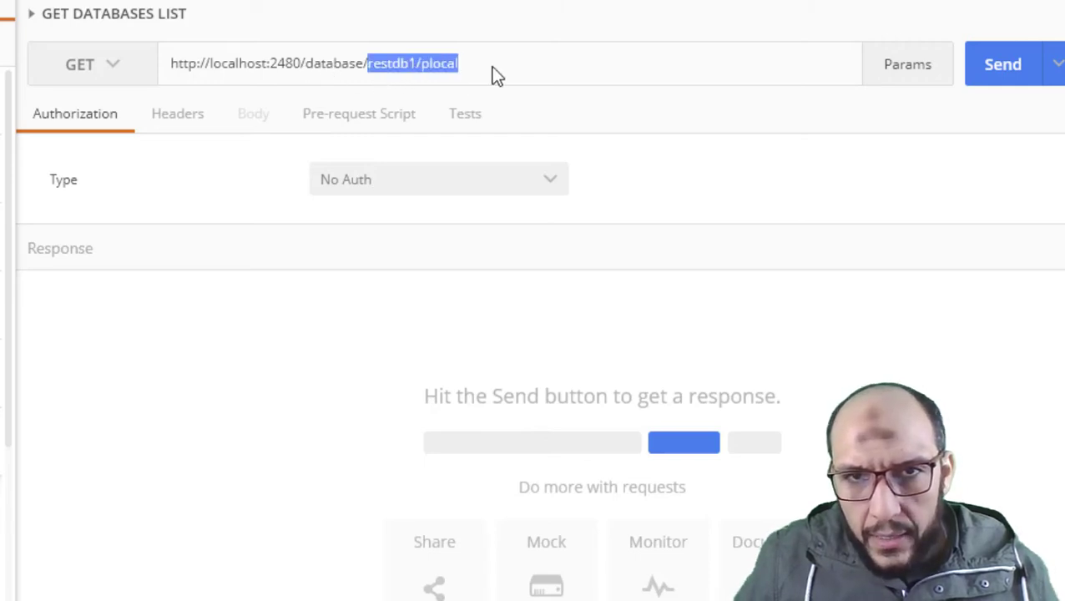
key(BackSpace)
key(BackSpace)
key(BackSpace)
key(BackSpace)
key(BackSpace)
key(BackSpace)
key(BackSpace)
key(BackSpace)
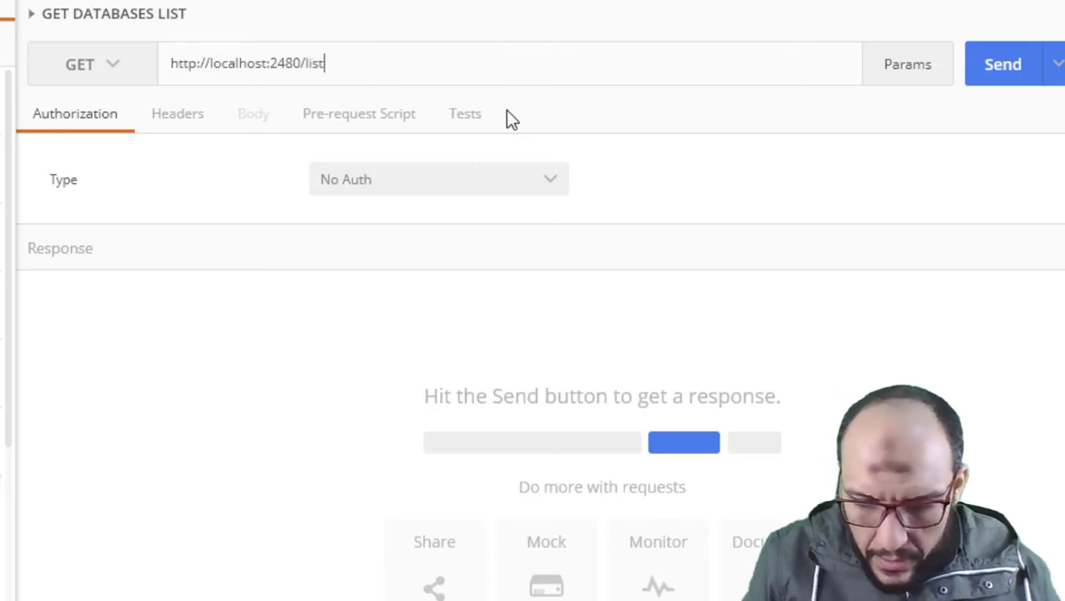
text(Databa)
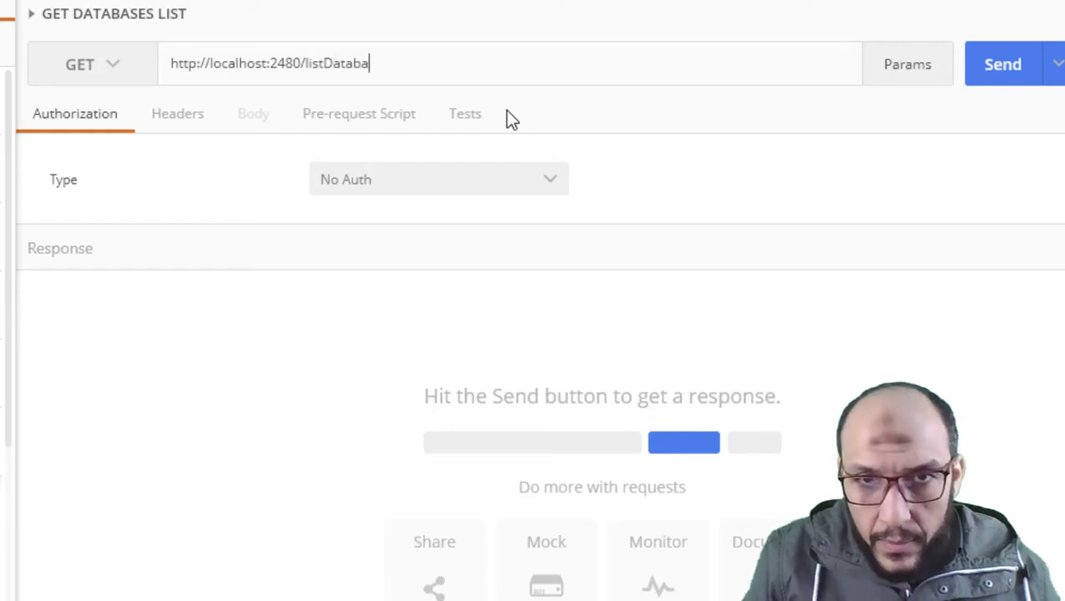
text(ses)
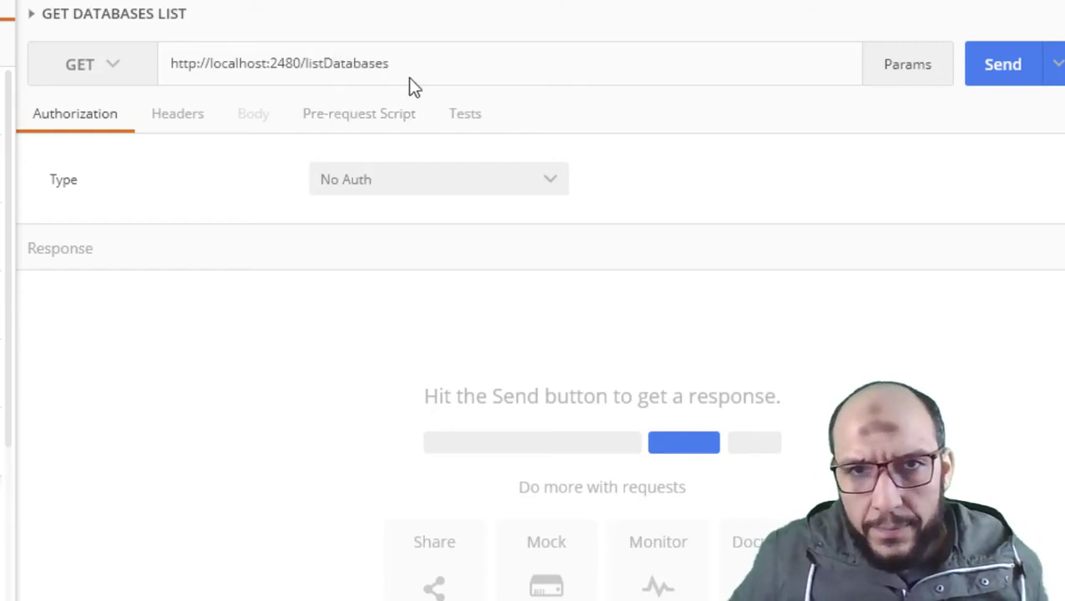
click(998, 53)
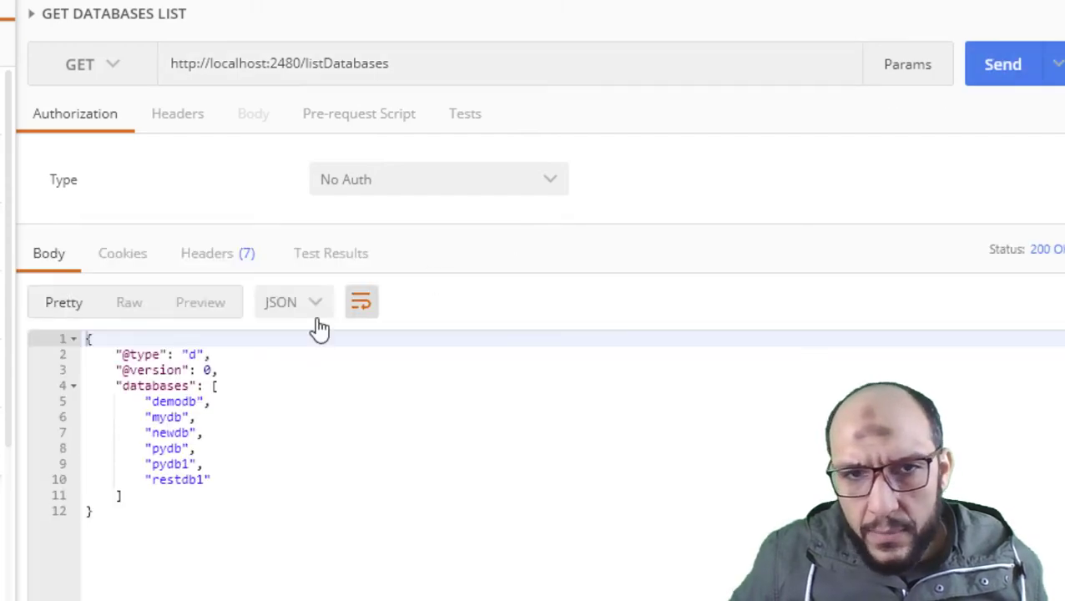
Review each database name in the JSON response, from demodb to restdb1, and the listDatabases command in the URL
click(182, 402)
double_click(182, 402)
double_click(173, 416)
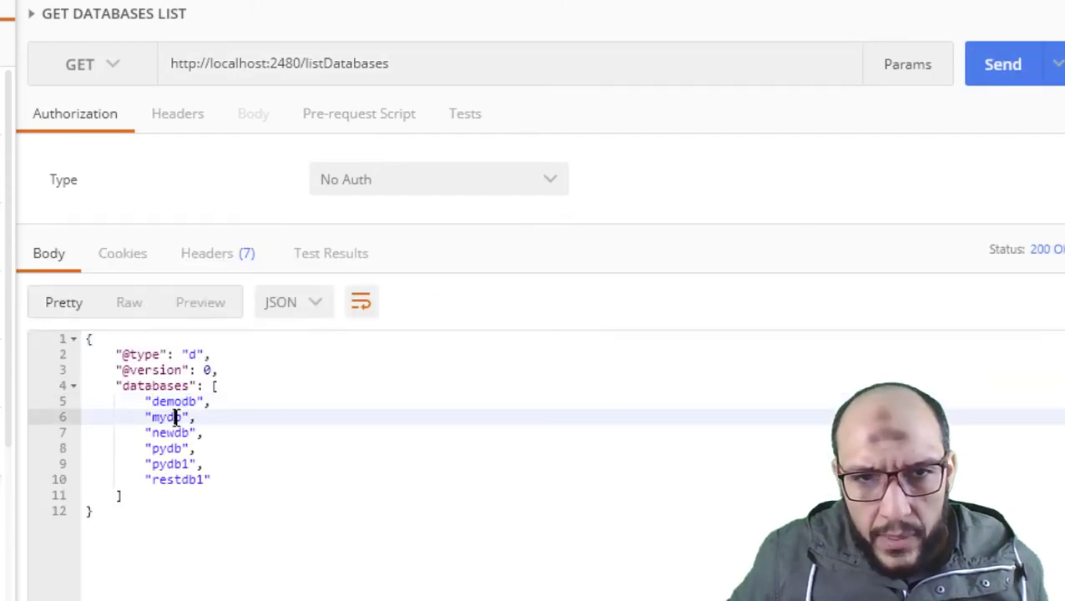
double_click(174, 432)
double_click(174, 448)
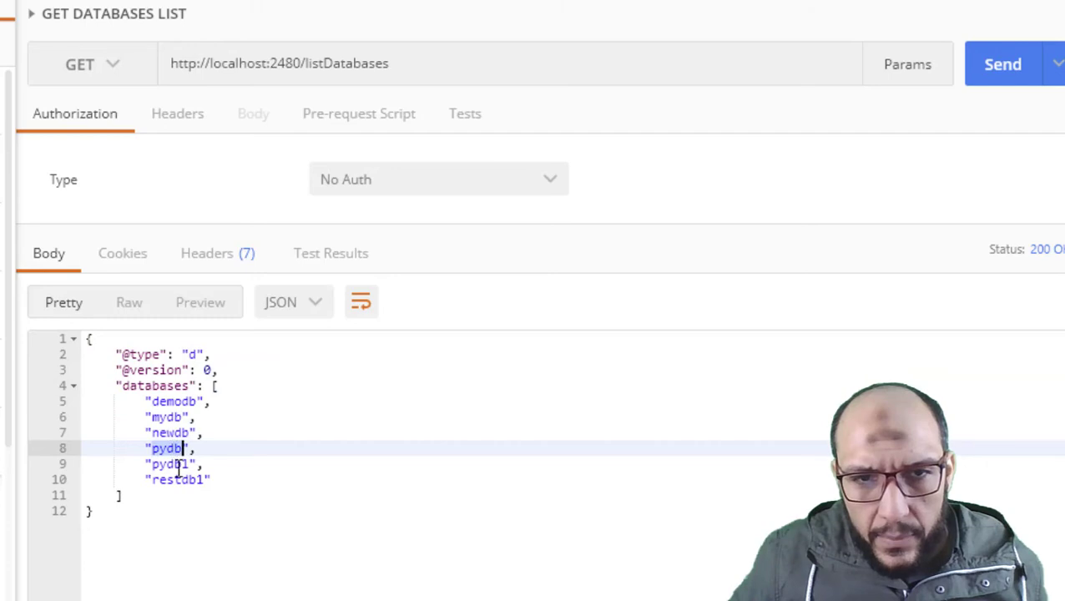
double_click(177, 463)
double_click(180, 479)
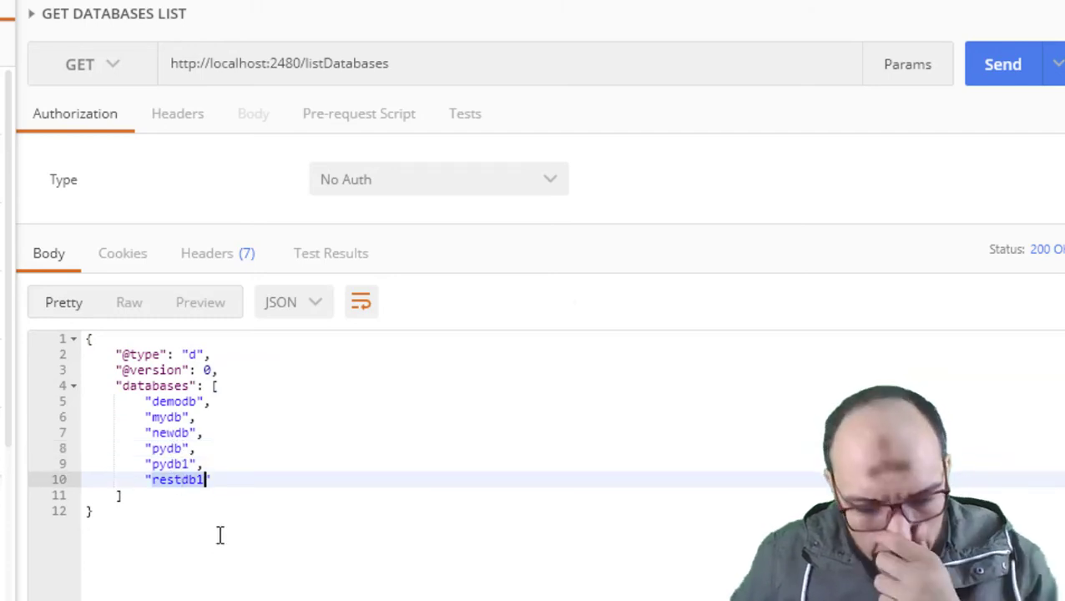
double_click(330, 65)
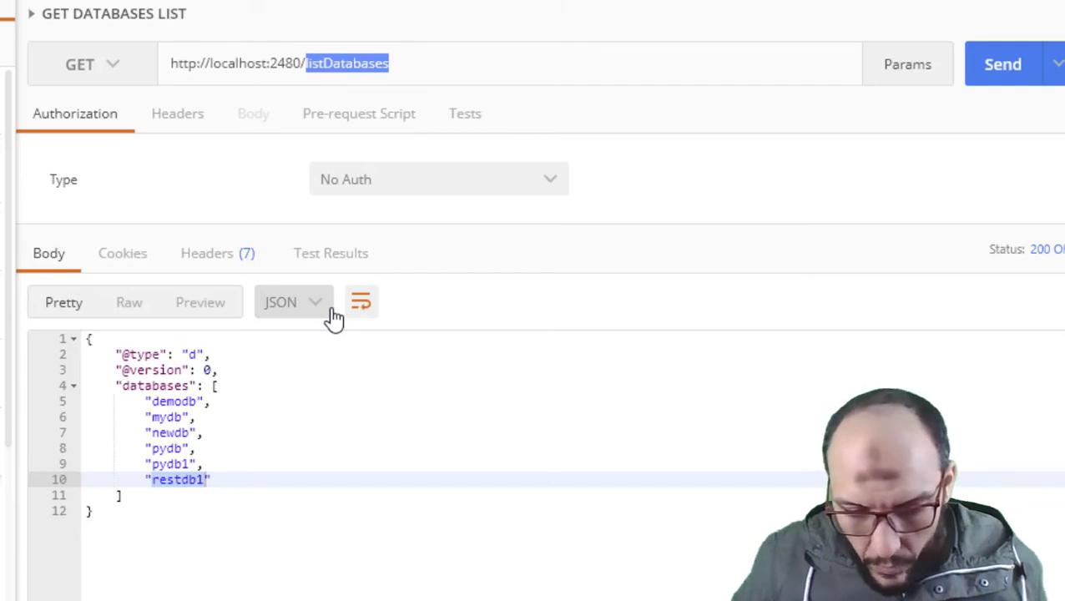
Copy the full URL of the GET DATABASES LIST request
click(230, 67)
key(ctrl+a)
key(ctrl+c)
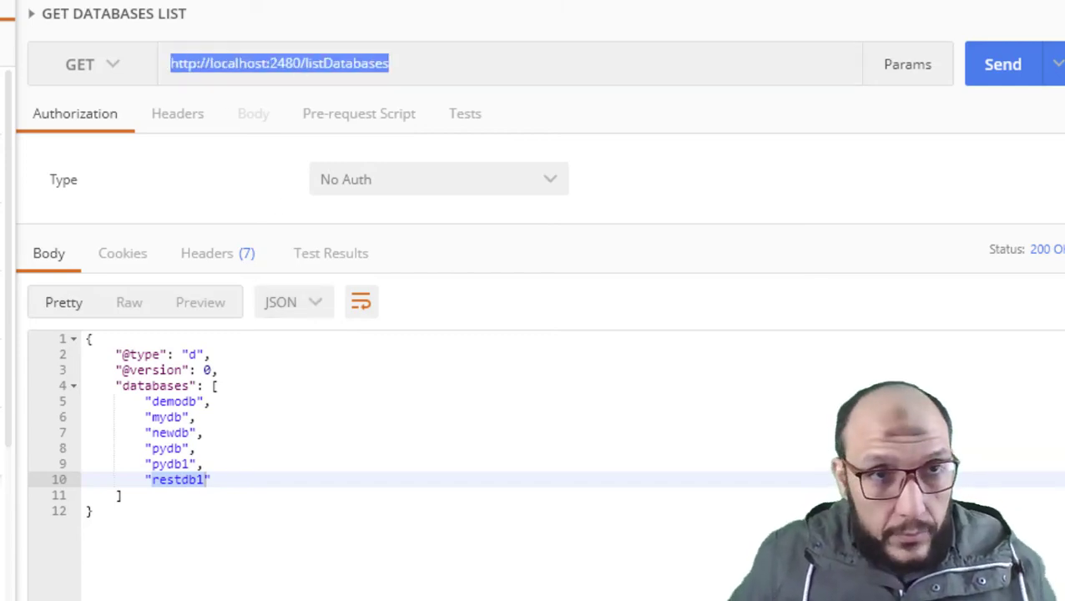
Create a new request named Disconnect OrientDB Server and save it in a collection
key(ctrl+n)
click(79, 71)
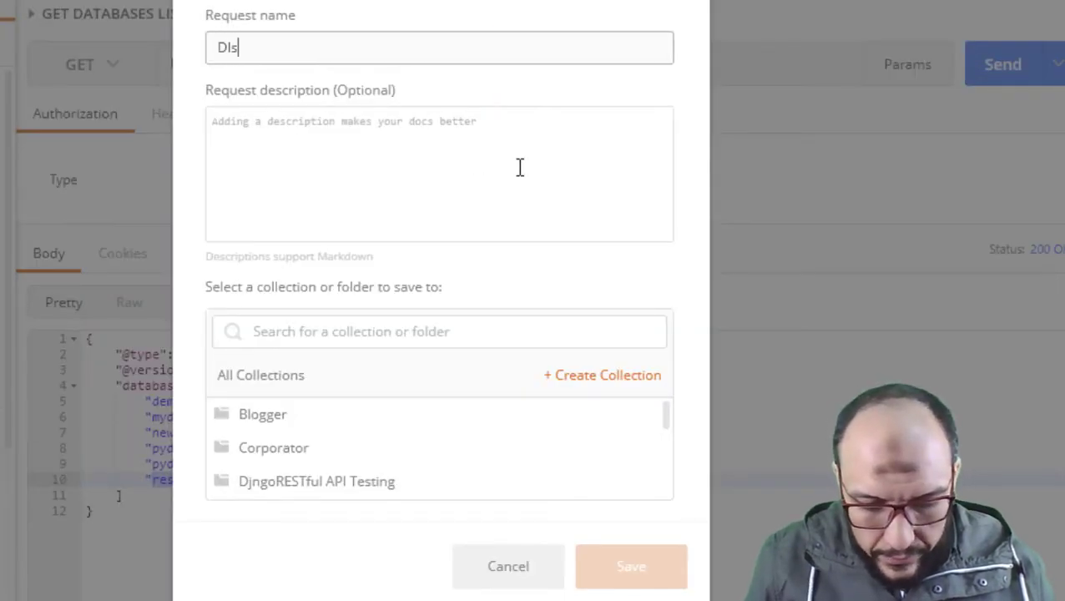
text(DIsconnect)
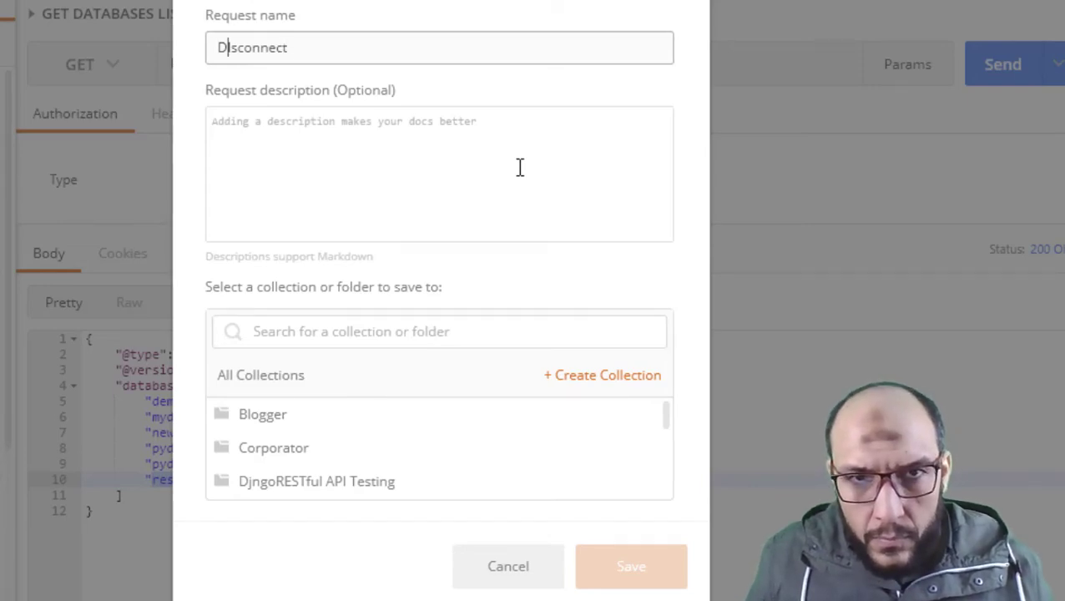
key(BackSpace)
text(isconnect )
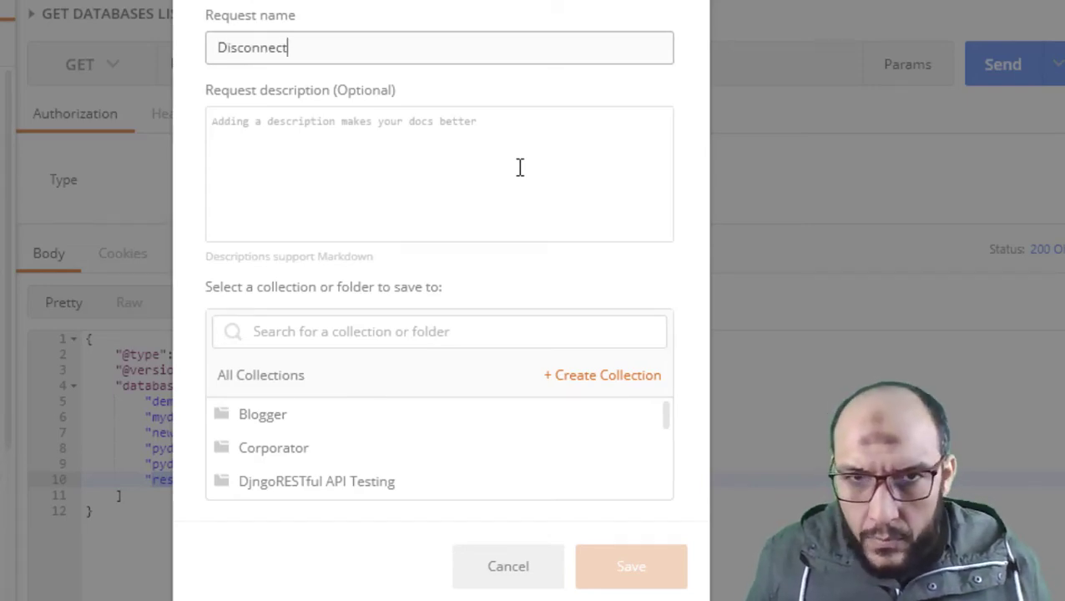
text(Ori)
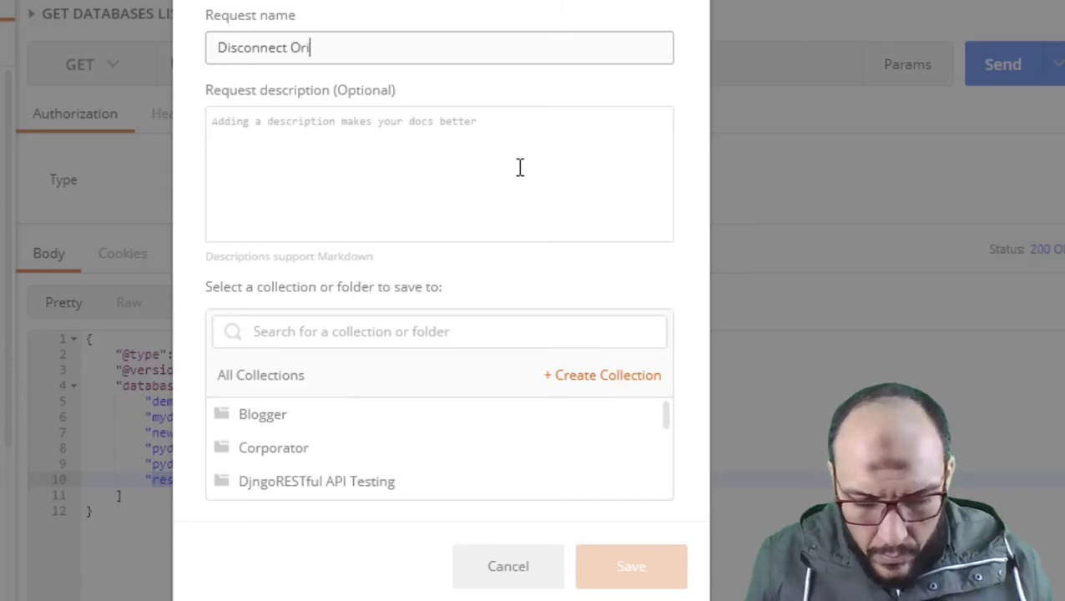
text(entDB Server)
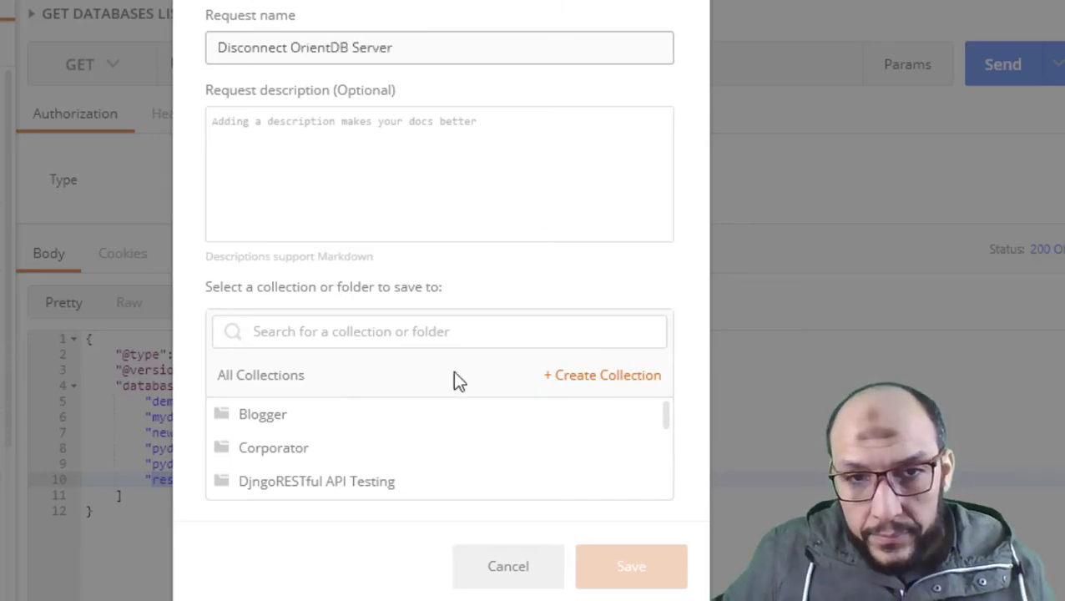
scroll(416, 451, down, 5)
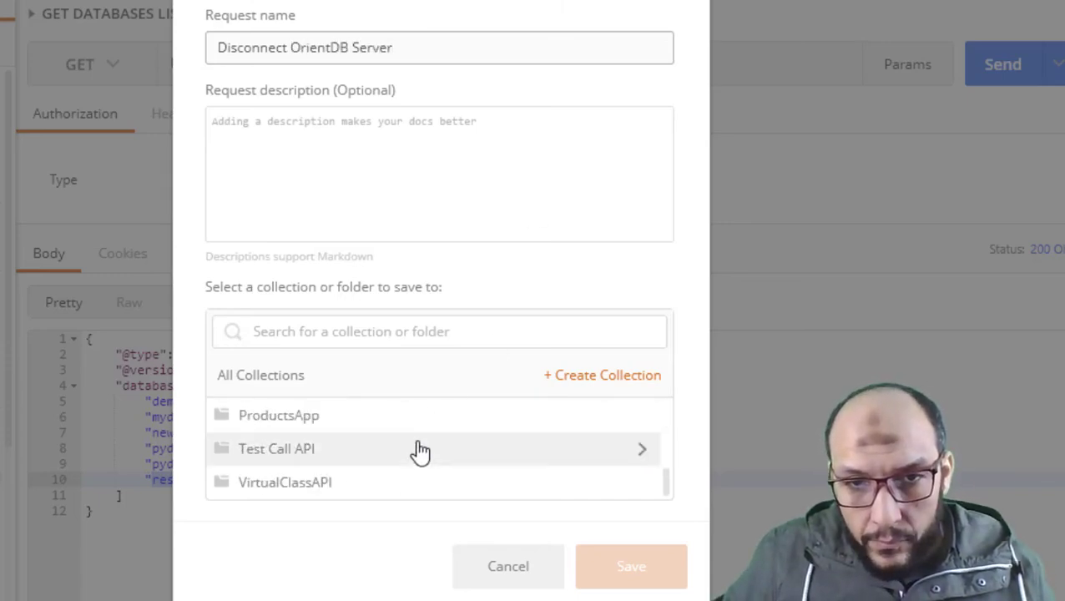
scroll(370, 451, up, 3)
click(346, 459)
click(634, 570)
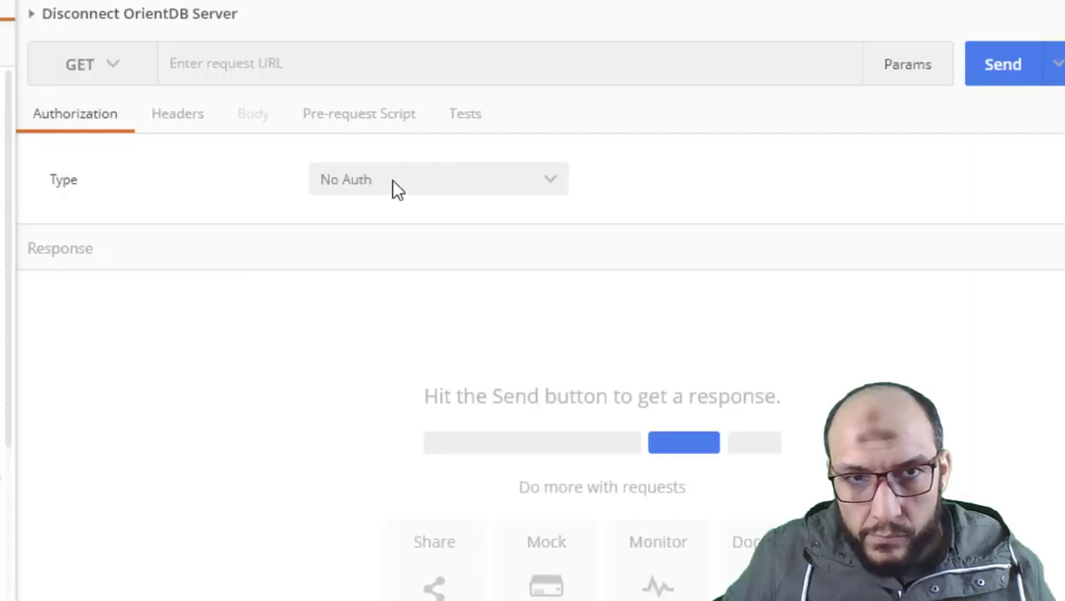
click(249, 74)
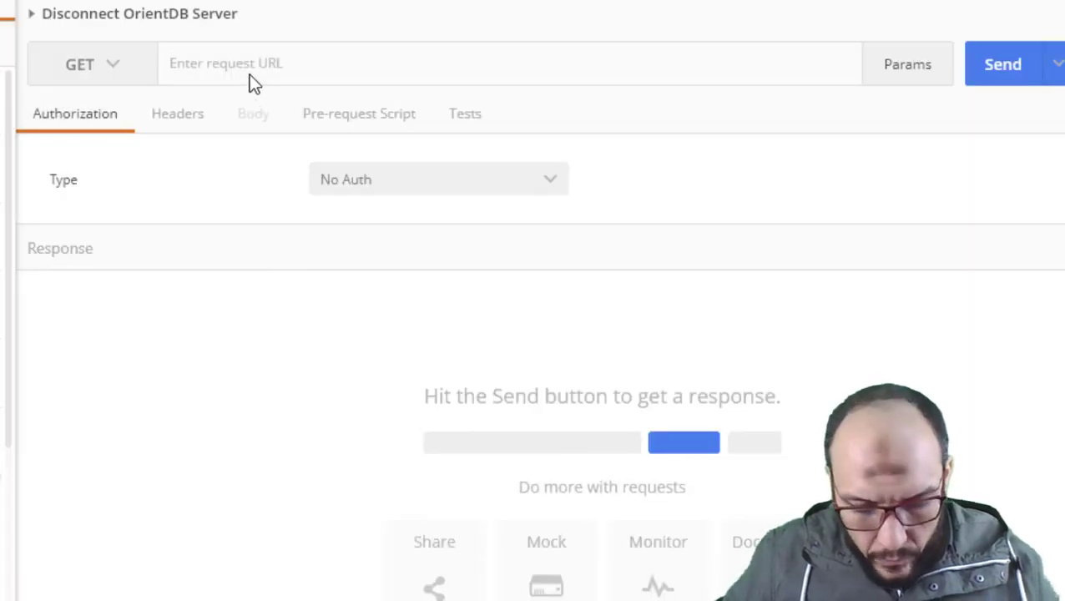
key(ctrl+v)
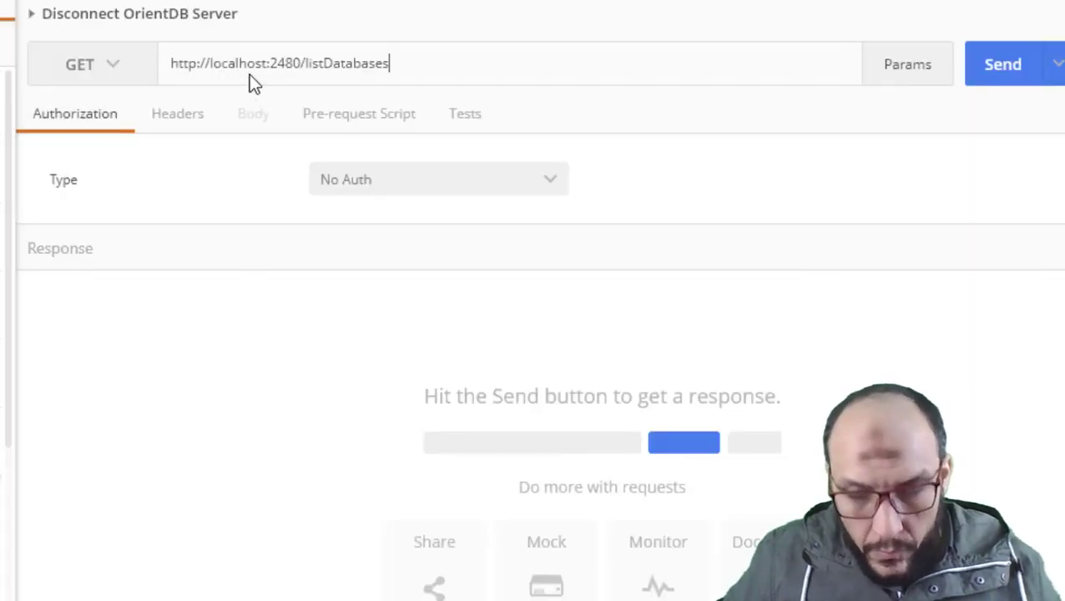
double_click(333, 64)
text(d)
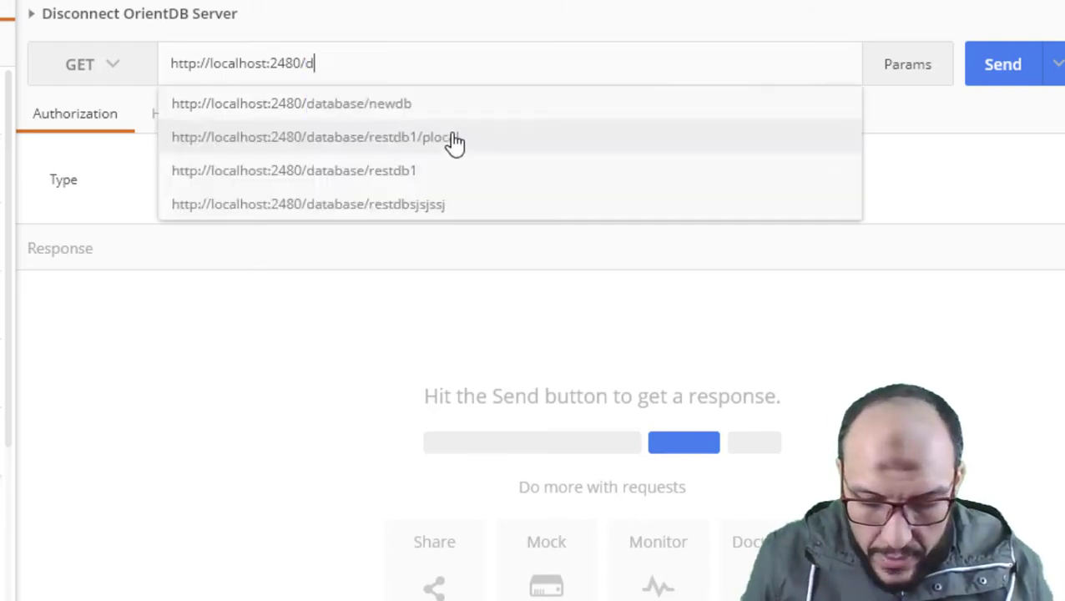
text(isconnect)
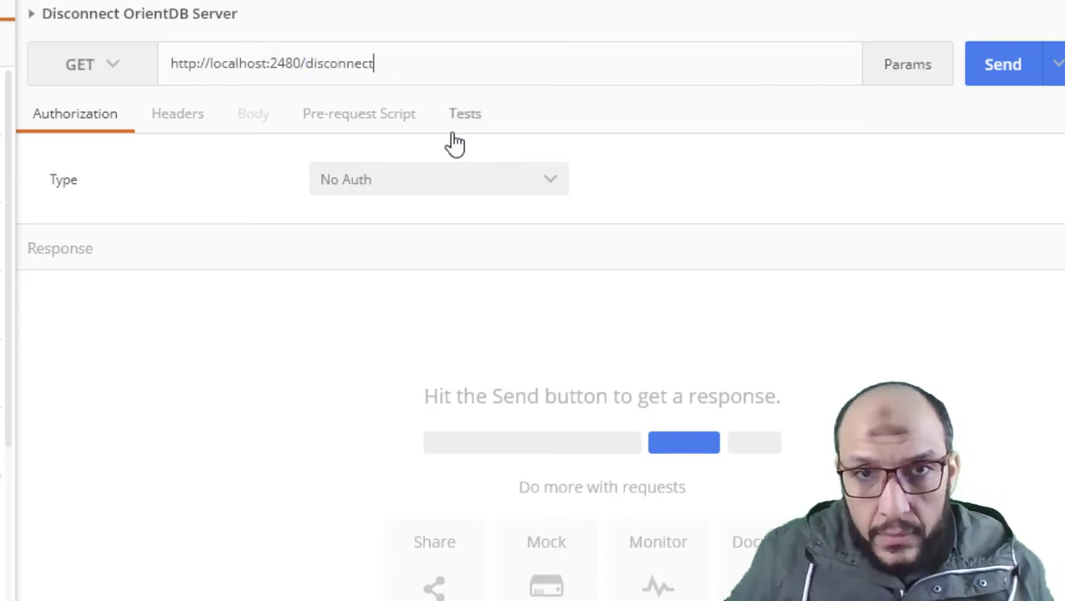
click(1006, 68)
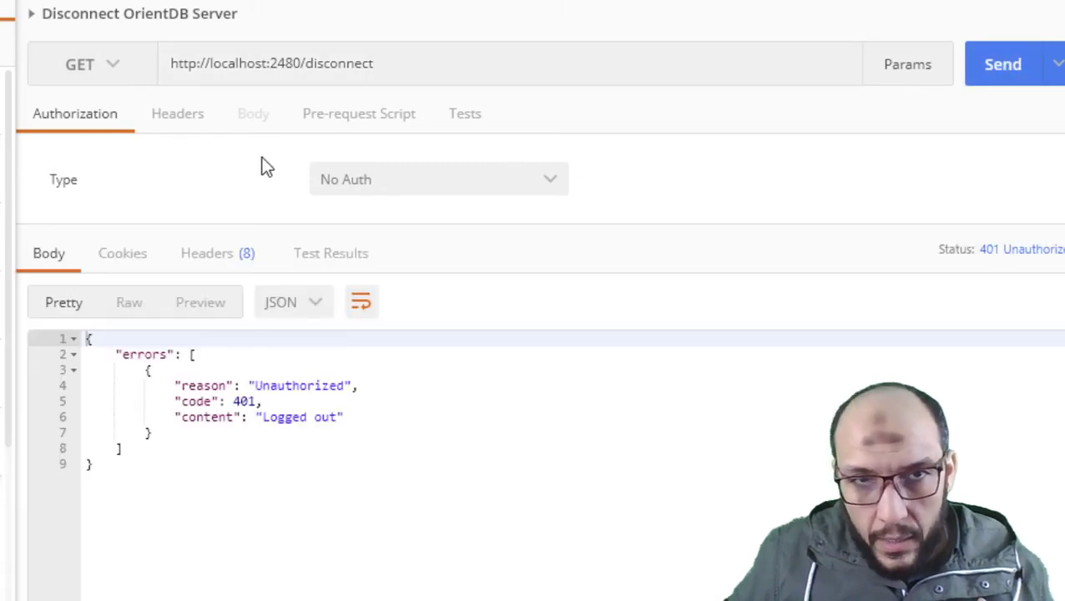
Set the disconnect request's authorization type to Basic Auth and send the request twice more
click(381, 186)
click(380, 254)
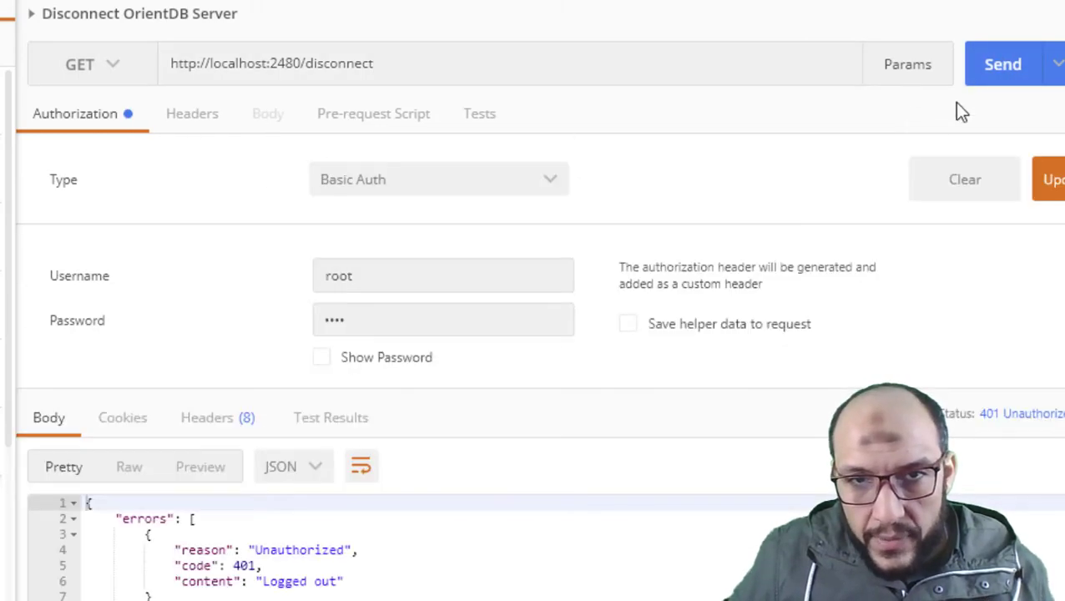
click(1008, 66)
click(1011, 67)
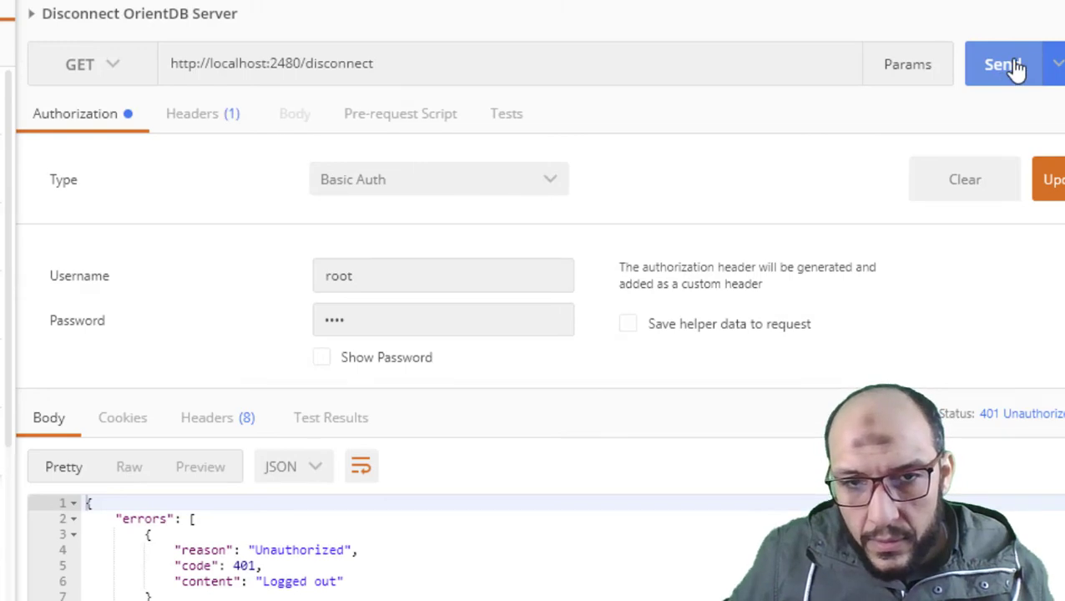
Examine the reason and content fields in the disconnect request's JSON response, resending the request to check them again
click(283, 551)
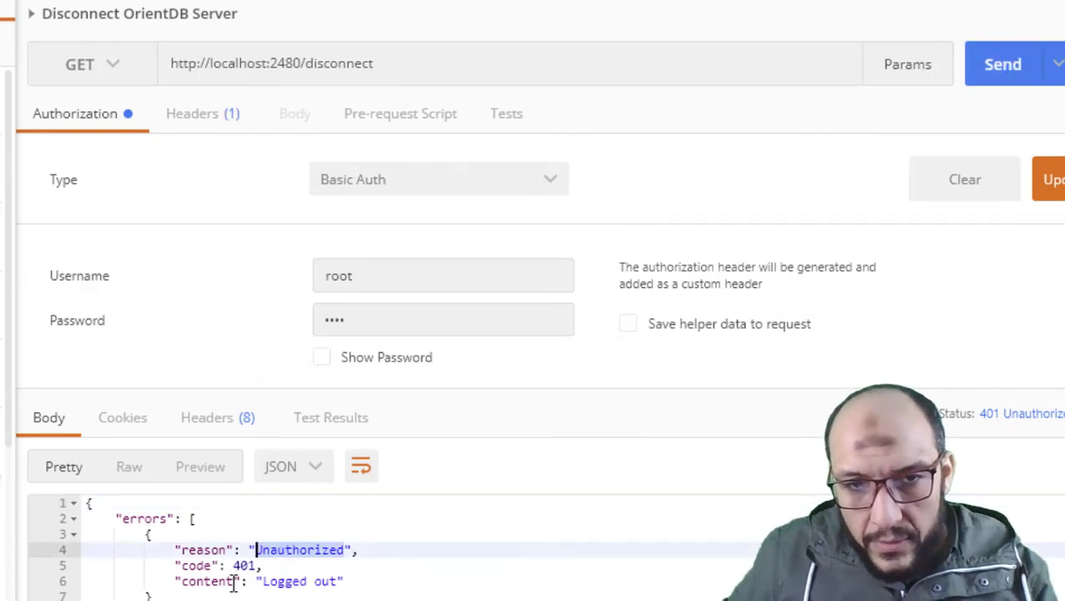
double_click(280, 581)
drag(310, 581, 337, 579)
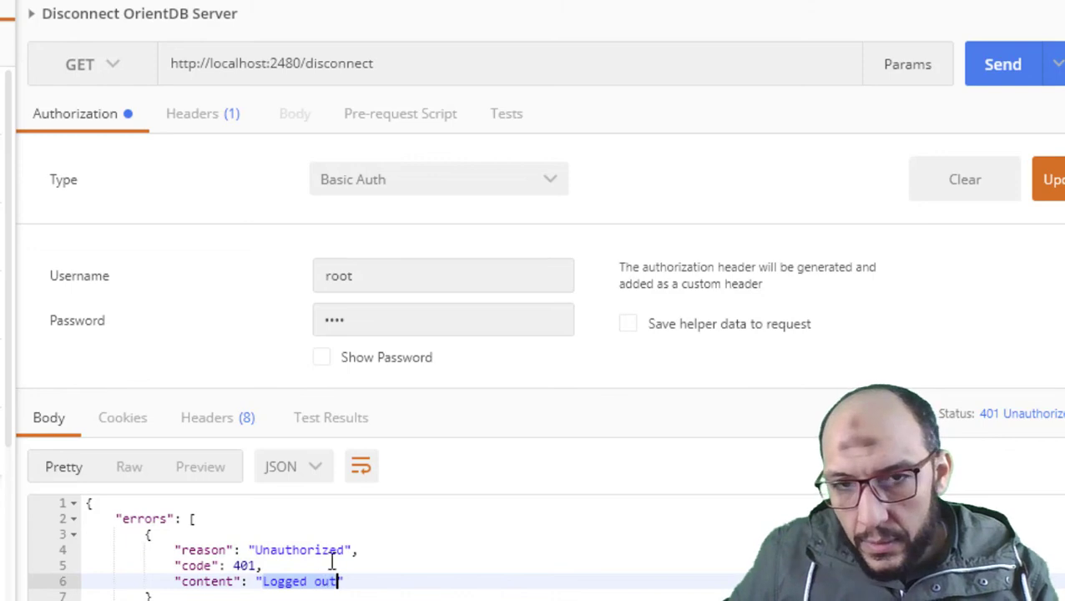
click(995, 77)
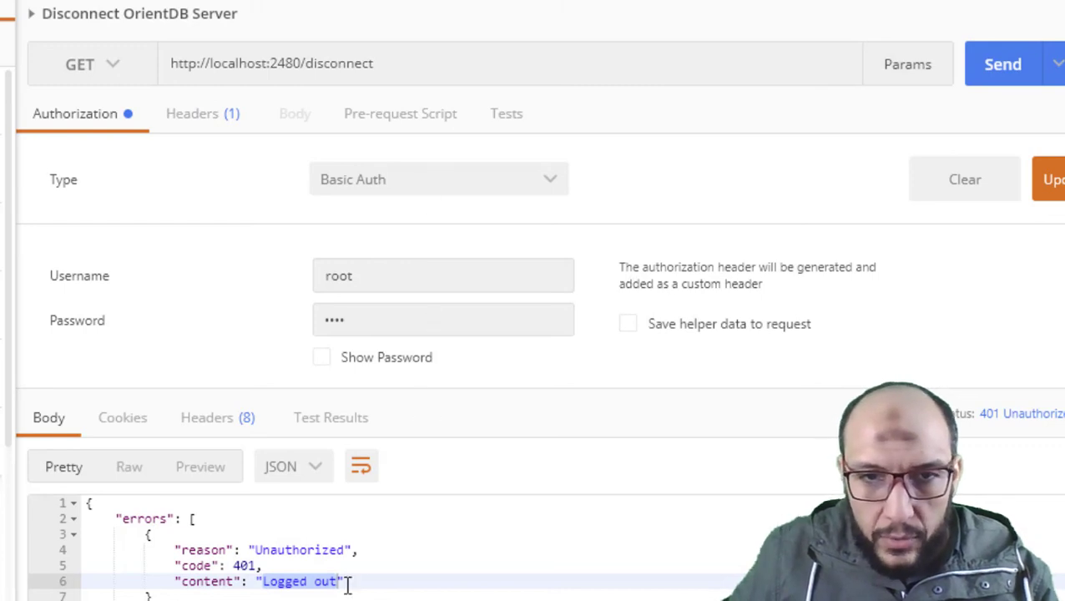
click(392, 581)
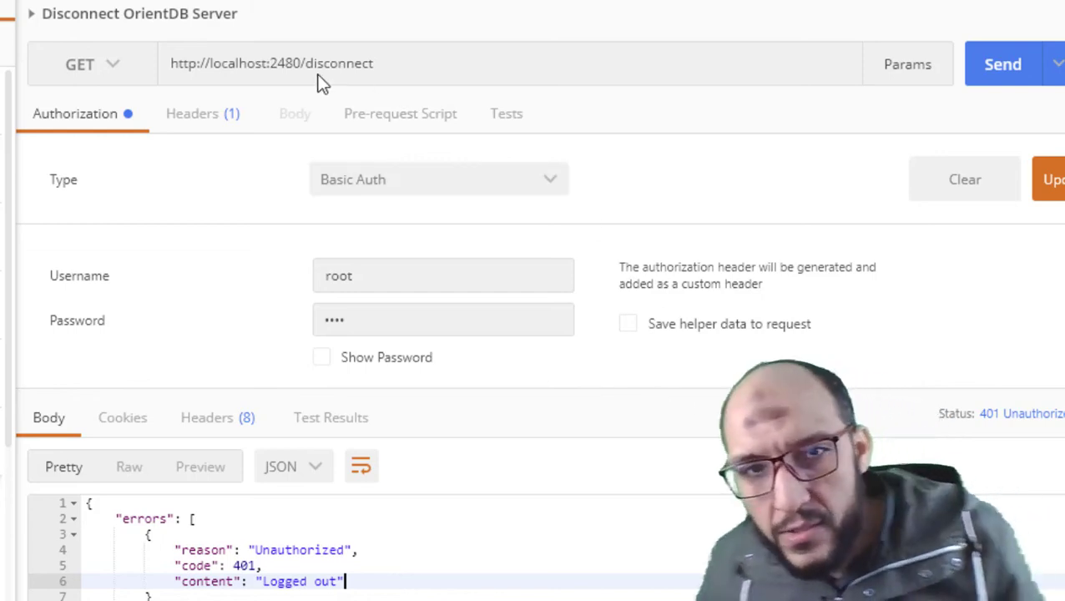
double_click(278, 550)
drag(263, 581, 335, 579)
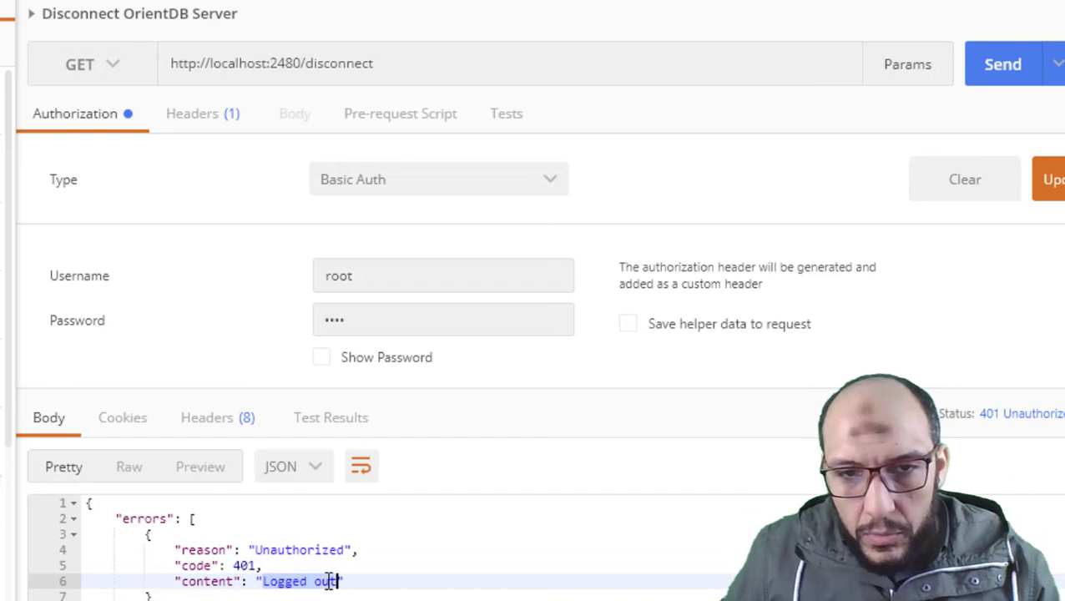
click(341, 581)
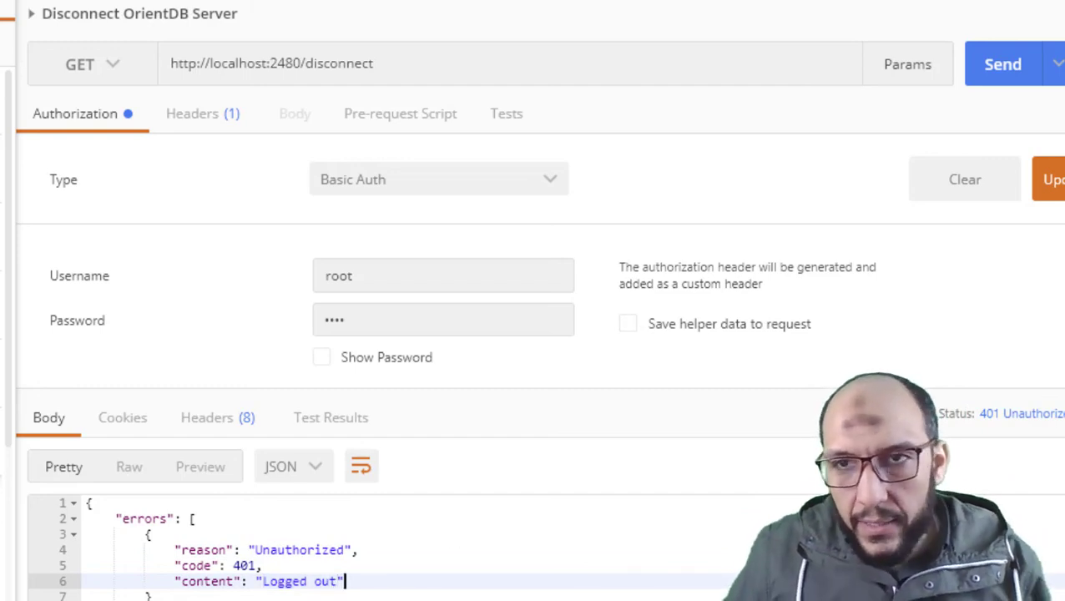
click(998, 67)
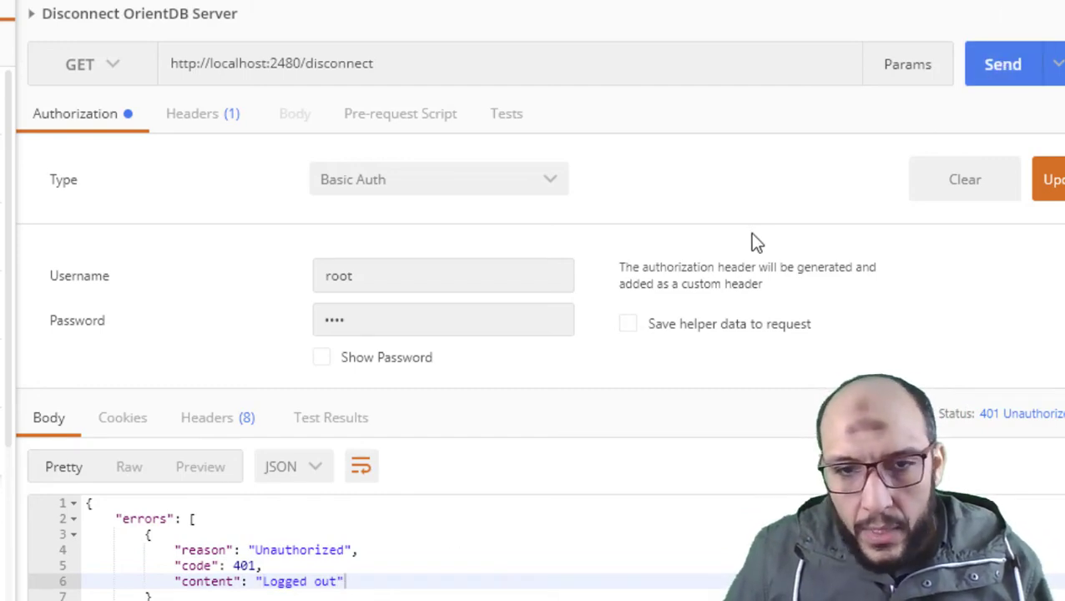